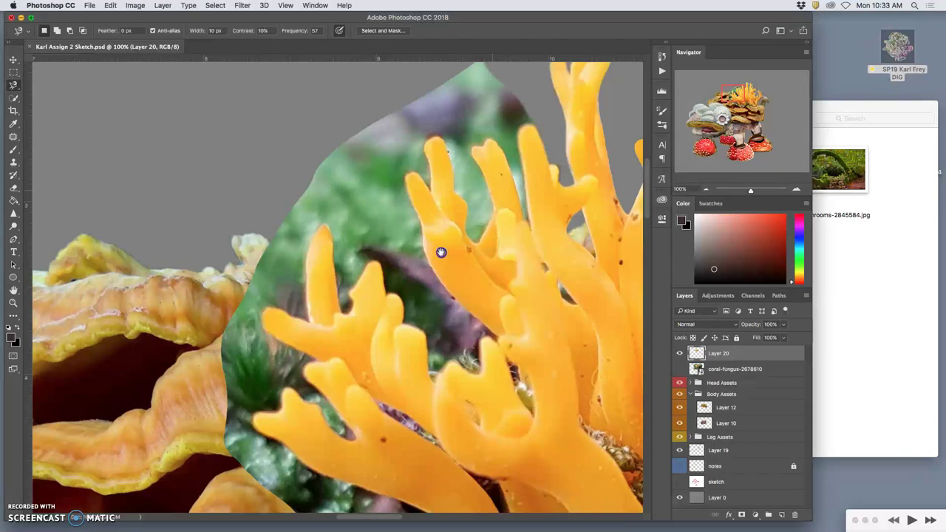
Step: Move the orange coral fungus on Layer 20 up and away from the creature's shelf-fungus back, over the small mushroom behind it
{"action": "left_click_drag", "start_coordinate": [448, 226], "coordinate": [342, 247]}
{"action": "key", "text": "super+minus"}
{"action": "key", "text": "super+minus"}
{"action": "key", "text": "super+minus"}
{"action": "key", "text": "super+minus"}
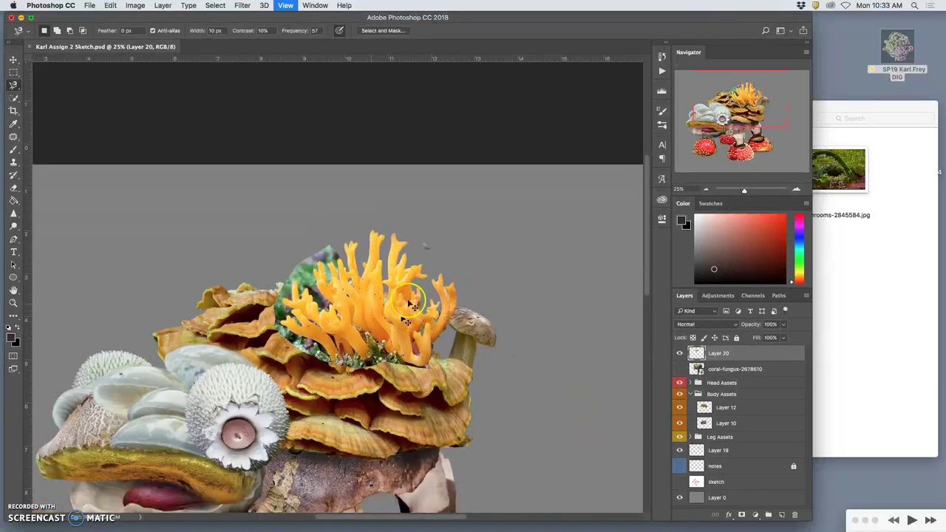
{"action": "key", "text": "super+minus"}
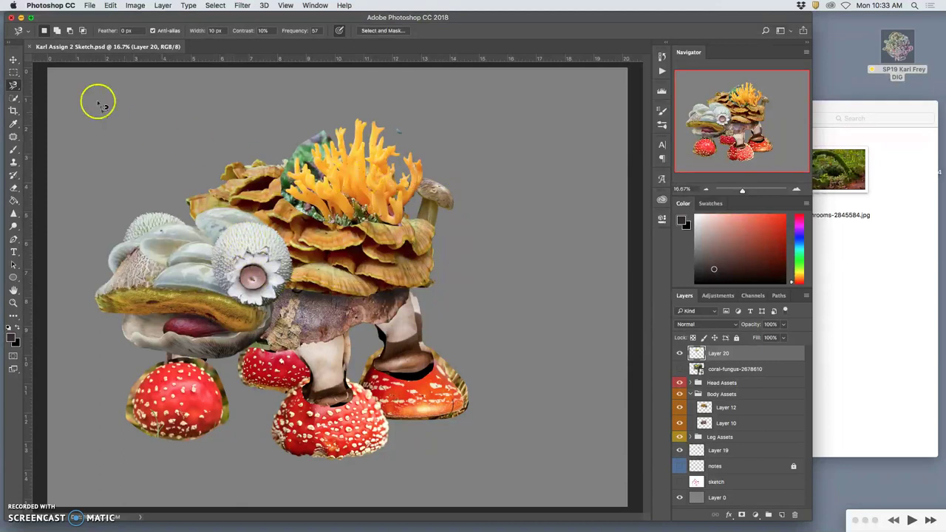
{"action": "left_click", "coordinate": [14, 59]}
{"action": "left_click_drag", "start_coordinate": [353, 181], "coordinate": [446, 153]}
Step: Outline the green background between the coral fungus's upper-left branches with the freehand Lasso tool and delete it
{"action": "key", "text": "super+plus"}
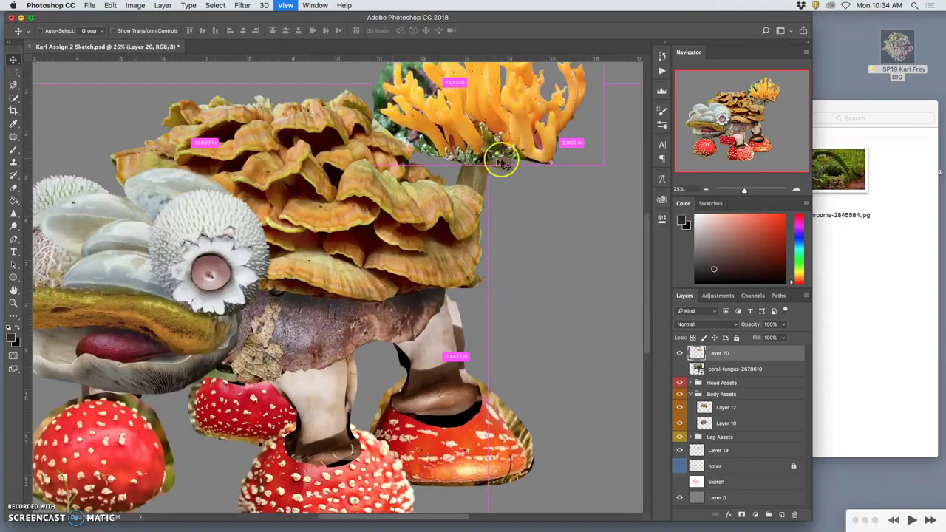
{"action": "left_click_drag", "start_coordinate": [531, 183], "coordinate": [414, 317]}
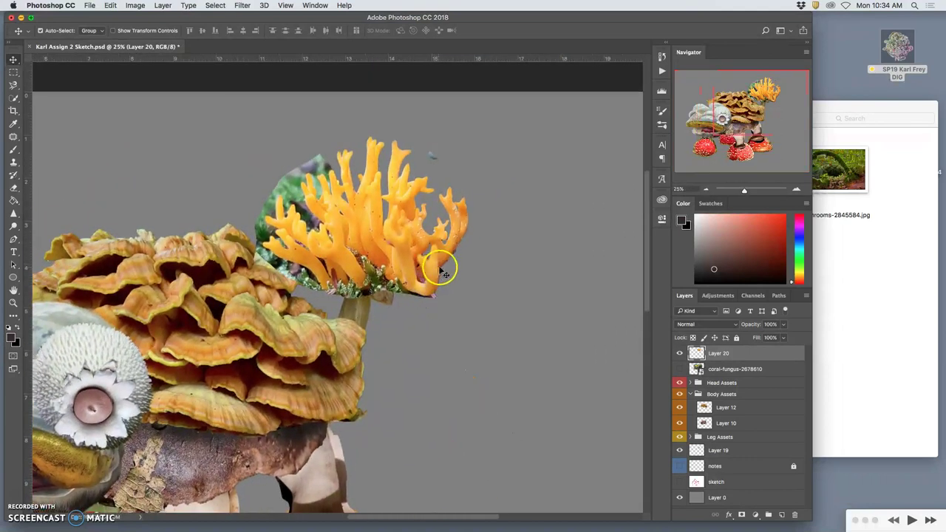
{"action": "key", "text": "super+plus"}
{"action": "key", "text": "super+plus"}
{"action": "key", "text": "super+plus"}
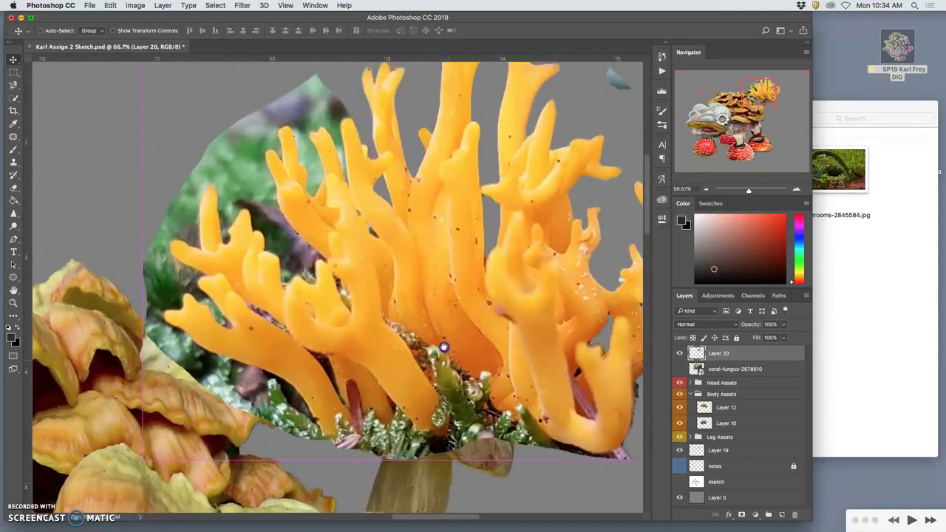
{"action": "left_click_drag", "start_coordinate": [399, 198], "coordinate": [400, 243]}
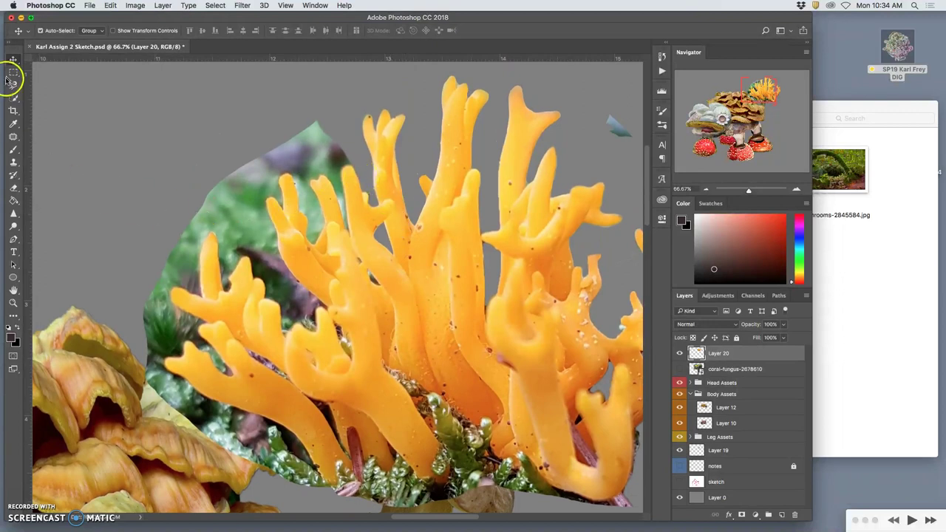
{"action": "key", "text": "super+plus"}
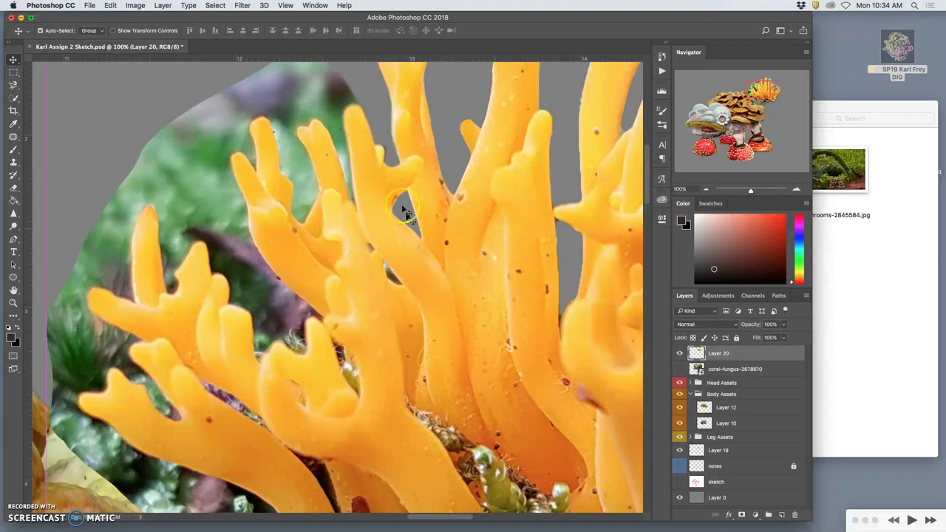
{"action": "scroll", "coordinate": [389, 205], "scroll_direction": "up", "scroll_amount": 2}
{"action": "key", "text": "super+semicolon"}
{"action": "key", "text": "super+plus"}
{"action": "scroll", "coordinate": [405, 232], "scroll_direction": "up", "scroll_amount": 5}
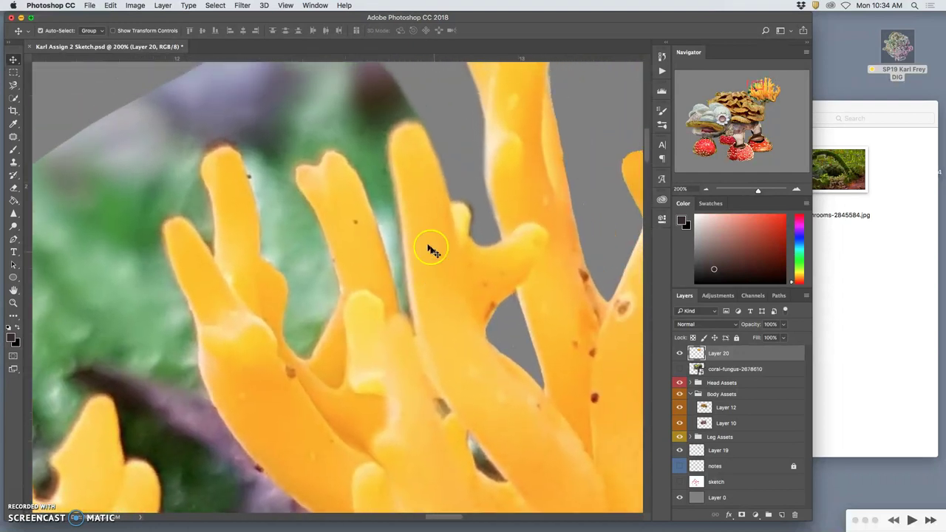
{"action": "left_click_drag", "start_coordinate": [14, 85], "coordinate": [33, 86]}
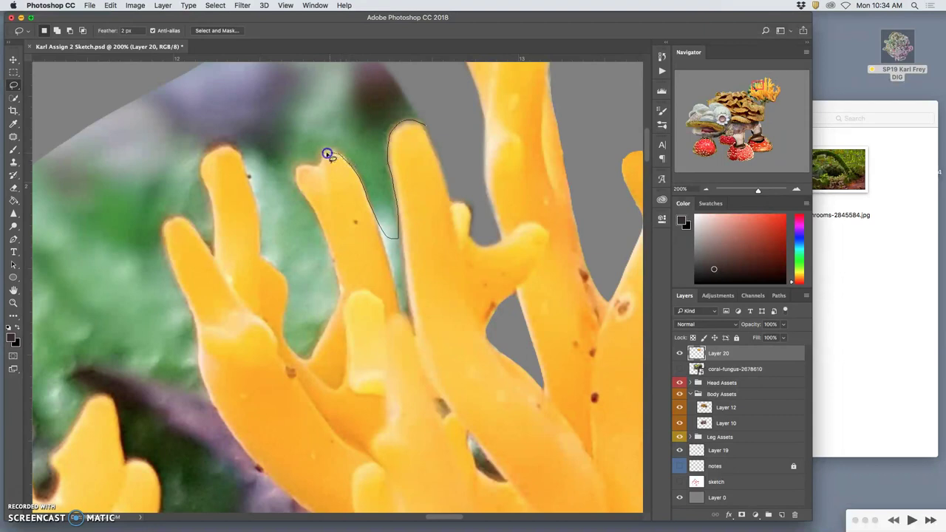
{"action": "mouse_move", "coordinate": [304, 132]}
{"action": "left_mouse_down"}
{"action": "mouse_move", "coordinate": [348, 86]}
{"action": "mouse_move", "coordinate": [405, 75]}
{"action": "mouse_move", "coordinate": [440, 97]}
{"action": "mouse_move", "coordinate": [454, 138]}
{"action": "left_mouse_up"}
{"action": "left_click", "coordinate": [437, 205]}
{"action": "left_click", "coordinate": [540, 182]}
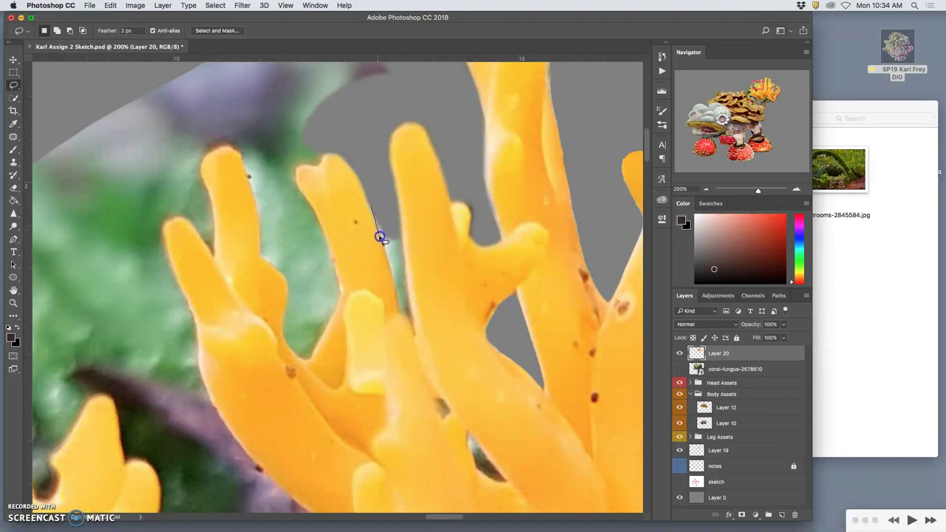
Step: Trace the remaining green sliver between the two upper-left branches with the Magnetic Lasso and delete it
{"action": "left_click_drag", "start_coordinate": [392, 264], "coordinate": [390, 233]}
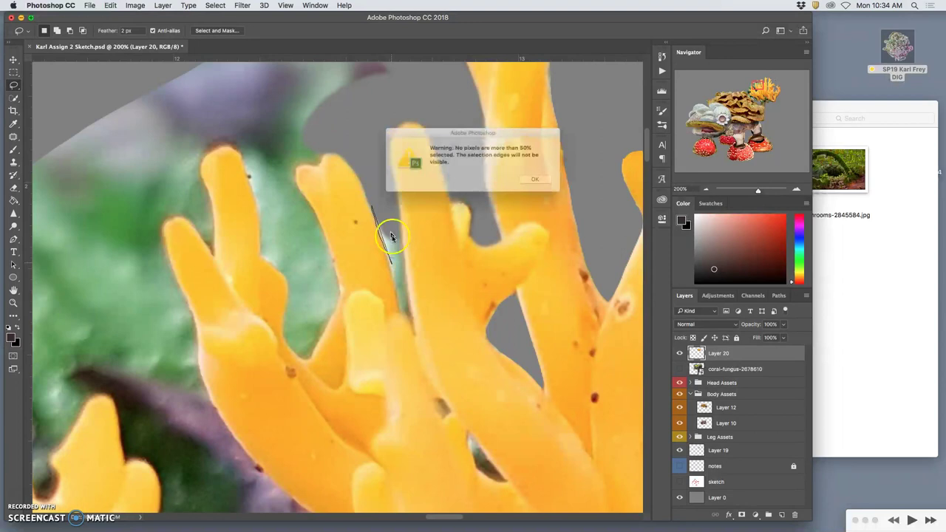
{"action": "left_click", "coordinate": [532, 183]}
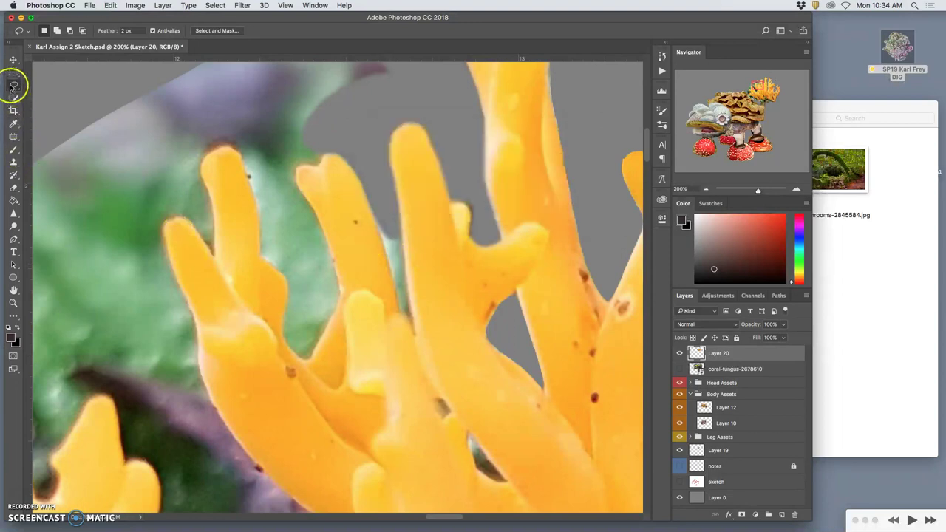
{"action": "left_click_drag", "start_coordinate": [14, 85], "coordinate": [37, 101]}
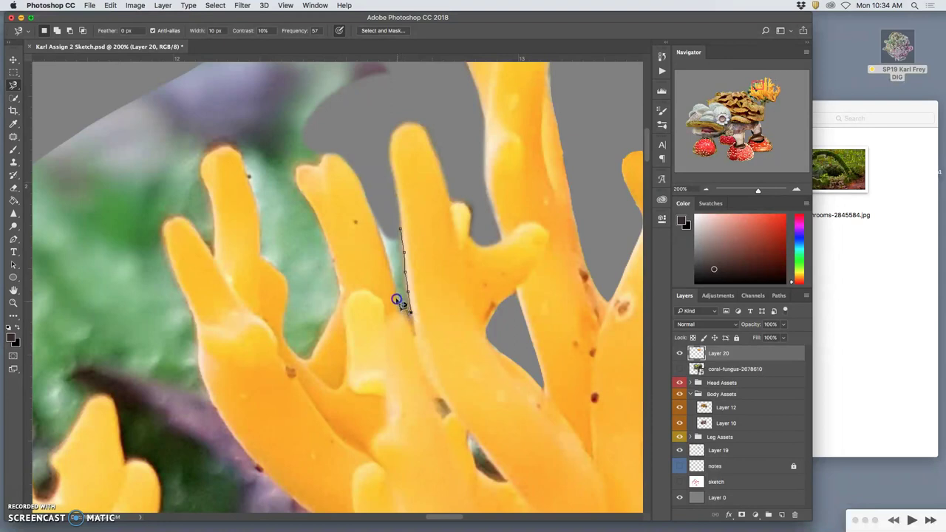
{"action": "left_click", "coordinate": [400, 221]}
{"action": "left_click", "coordinate": [462, 174]}
{"action": "left_click", "coordinate": [433, 121]}
{"action": "left_click", "coordinate": [390, 112]}
{"action": "left_click", "coordinate": [334, 144]}
{"action": "left_click", "coordinate": [454, 100]}
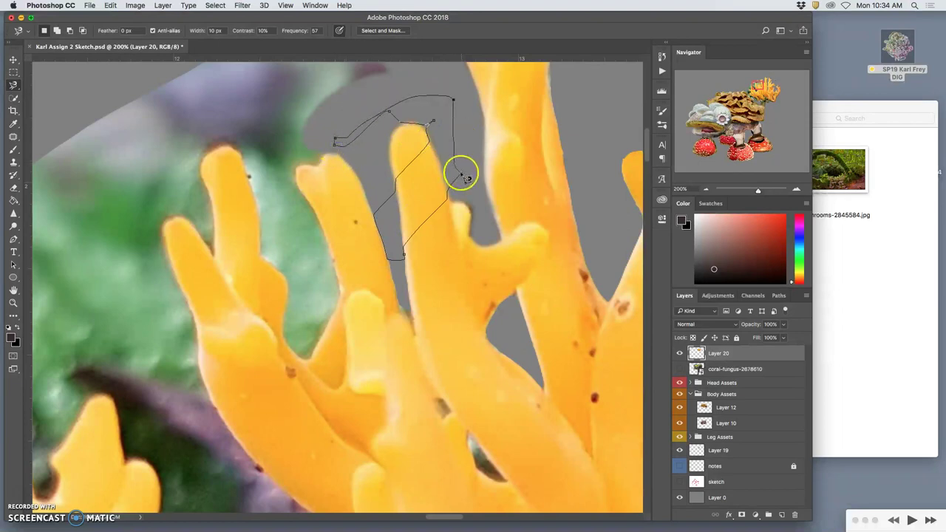
{"action": "left_click", "coordinate": [461, 174]}
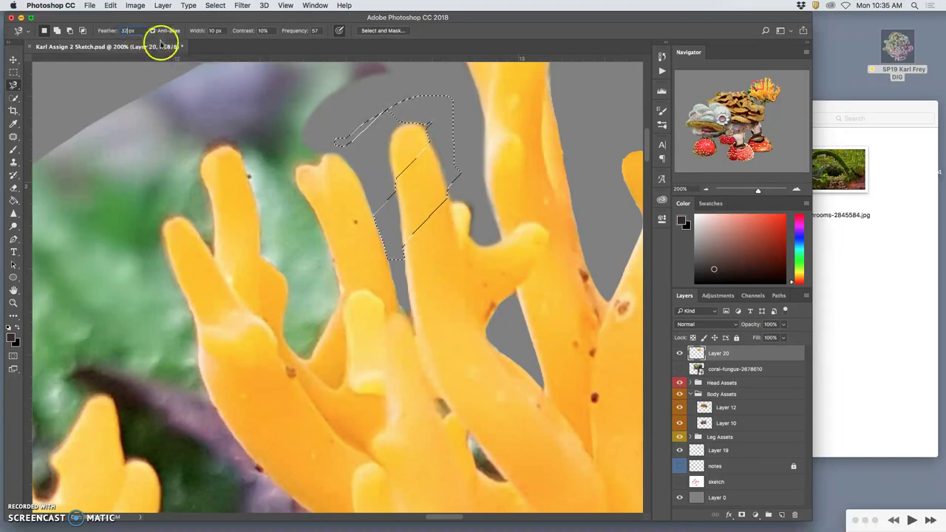
Step: Set the Magnetic Lasso feather to 2 px, trace the green background around the upper-left forked branches, and delete it
{"action": "type", "text": "2"}
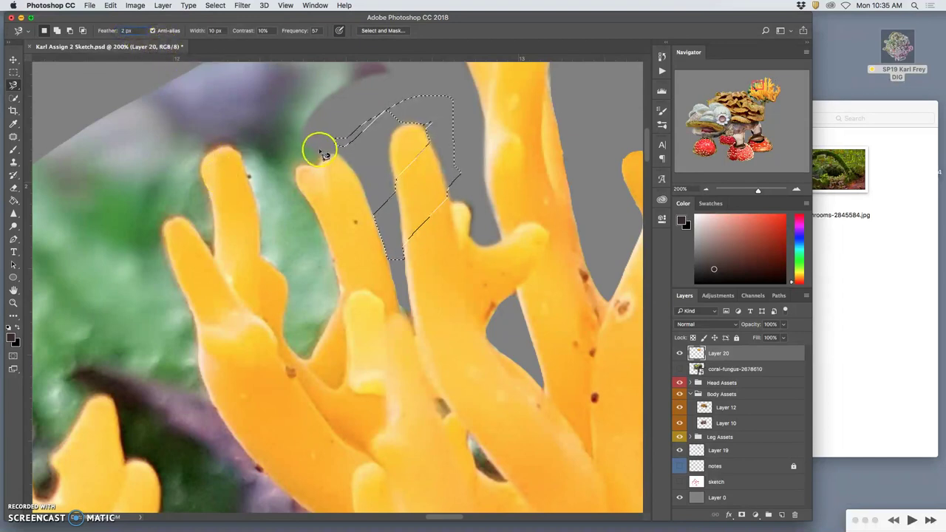
{"action": "left_click", "coordinate": [326, 154]}
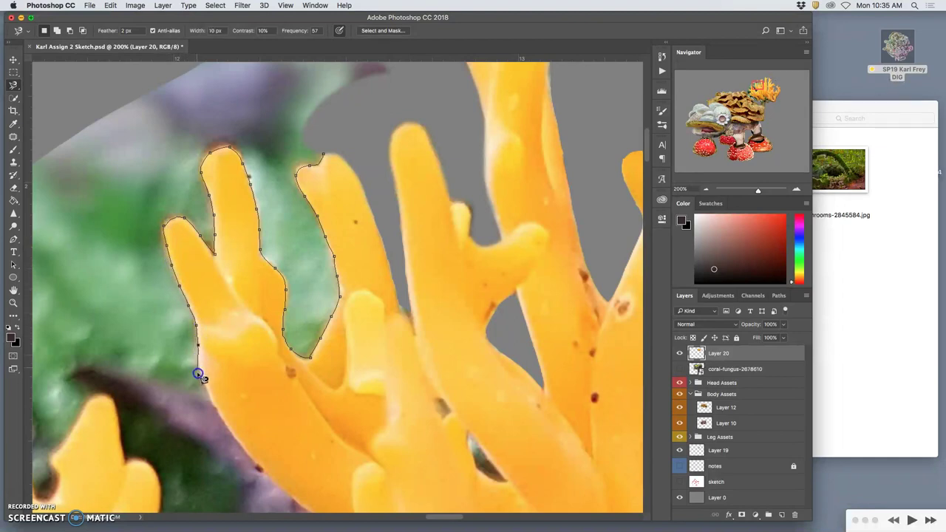
{"action": "mouse_move", "coordinate": [191, 399]}
{"action": "left_mouse_down"}
{"action": "mouse_move", "coordinate": [67, 283]}
{"action": "mouse_move", "coordinate": [78, 67]}
{"action": "mouse_move", "coordinate": [380, 7]}
{"action": "mouse_move", "coordinate": [426, 209]}
{"action": "mouse_move", "coordinate": [414, 316]}
{"action": "mouse_move", "coordinate": [339, 377]}
{"action": "mouse_move", "coordinate": [358, 133]}
{"action": "left_mouse_up"}
{"action": "left_click", "coordinate": [339, 377]}
{"action": "key", "text": "Delete"}
Step: Trace the purple background along the underside of the upper-left branch with the Magnetic Lasso and delete it
{"action": "left_click_drag", "start_coordinate": [313, 345], "coordinate": [320, 258]}
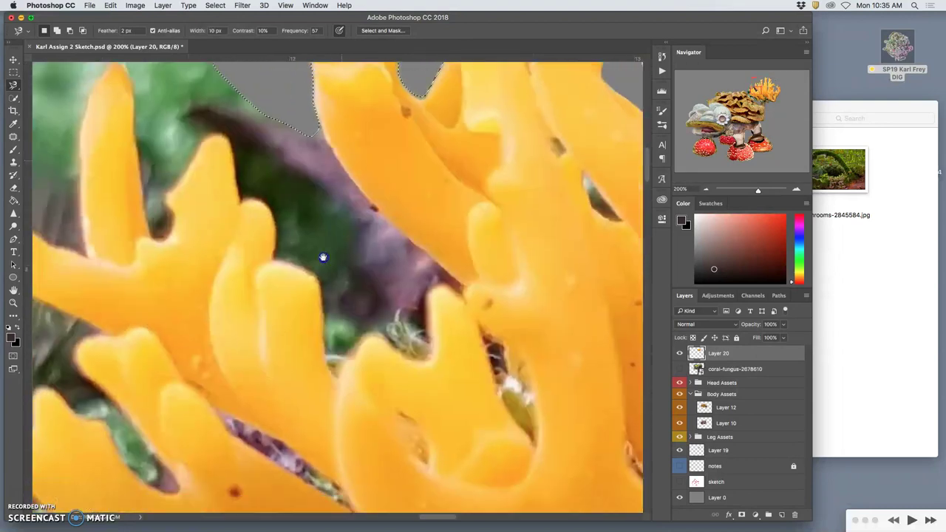
{"action": "mouse_move", "coordinate": [309, 124]}
{"action": "left_mouse_down"}
{"action": "mouse_move", "coordinate": [314, 155]}
{"action": "mouse_move", "coordinate": [317, 140]}
{"action": "mouse_move", "coordinate": [294, 141]}
{"action": "mouse_move", "coordinate": [296, 130]}
{"action": "mouse_move", "coordinate": [271, 141]}
{"action": "mouse_move", "coordinate": [263, 176]}
{"action": "mouse_move", "coordinate": [313, 194]}
{"action": "left_mouse_up"}
{"action": "left_click", "coordinate": [315, 159]}
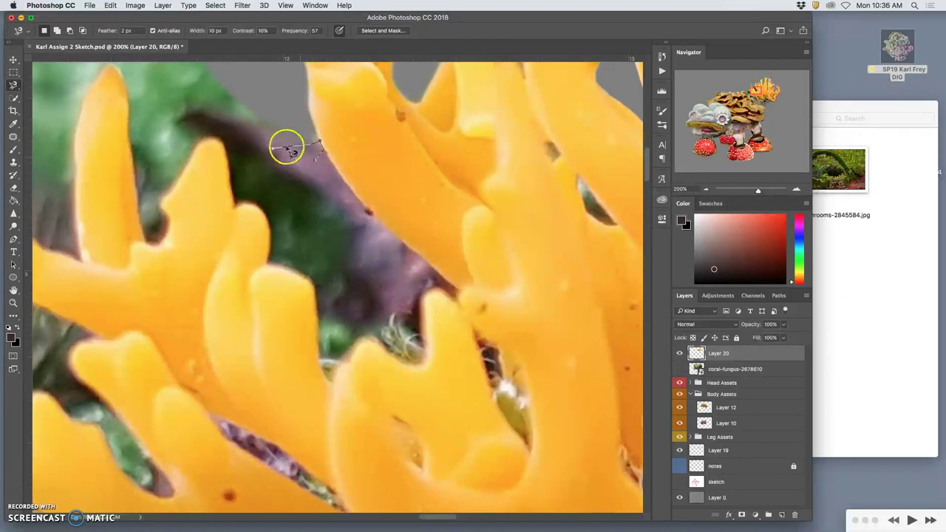
{"action": "left_click", "coordinate": [283, 121]}
{"action": "mouse_move", "coordinate": [340, 170]}
{"action": "left_mouse_down"}
{"action": "mouse_move", "coordinate": [391, 252]}
{"action": "mouse_move", "coordinate": [431, 268]}
{"action": "mouse_move", "coordinate": [378, 290]}
{"action": "mouse_move", "coordinate": [351, 278]}
{"action": "mouse_move", "coordinate": [264, 171]}
{"action": "mouse_move", "coordinate": [275, 140]}
{"action": "left_mouse_up"}
{"action": "left_click", "coordinate": [316, 161]}
{"action": "key", "text": "Delete"}
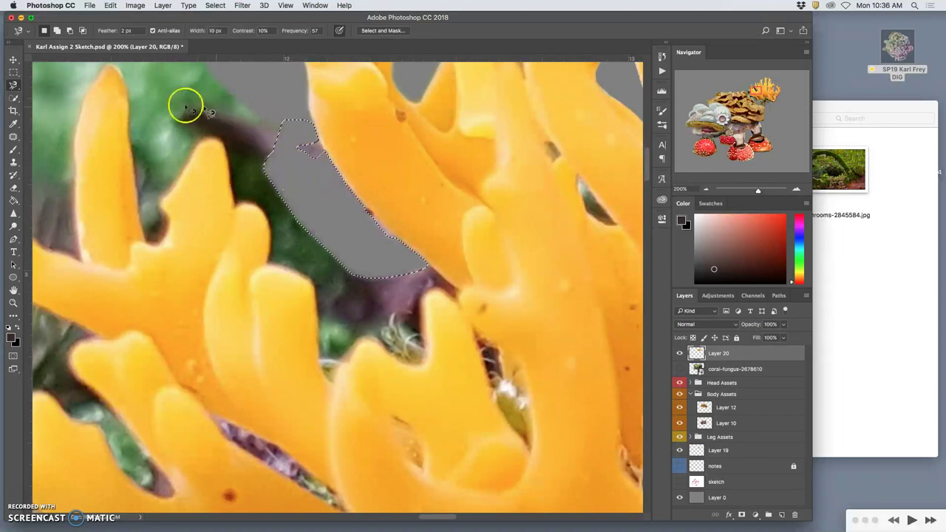
Step: Use the Quick Selection tool to remove the dark green background above the middle-left prongs and inside the narrow gap beside them
{"action": "left_click", "coordinate": [13, 98]}
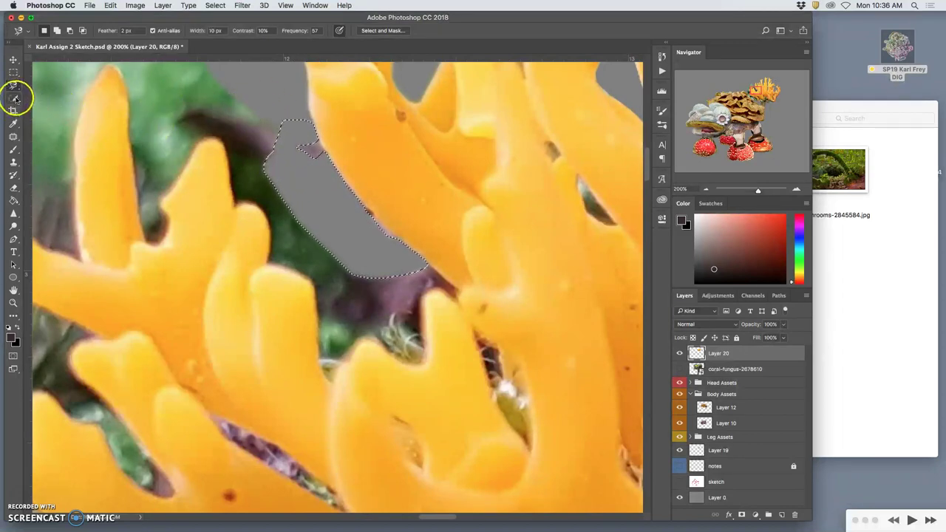
{"action": "left_click_drag", "start_coordinate": [167, 112], "coordinate": [154, 181]}
{"action": "mouse_move", "coordinate": [239, 133]}
{"action": "left_mouse_down"}
{"action": "mouse_move", "coordinate": [252, 174]}
{"action": "mouse_move", "coordinate": [370, 238]}
{"action": "mouse_move", "coordinate": [398, 294]}
{"action": "mouse_move", "coordinate": [403, 347]}
{"action": "mouse_move", "coordinate": [363, 344]}
{"action": "mouse_move", "coordinate": [338, 355]}
{"action": "left_mouse_up"}
{"action": "key", "text": "Delete"}
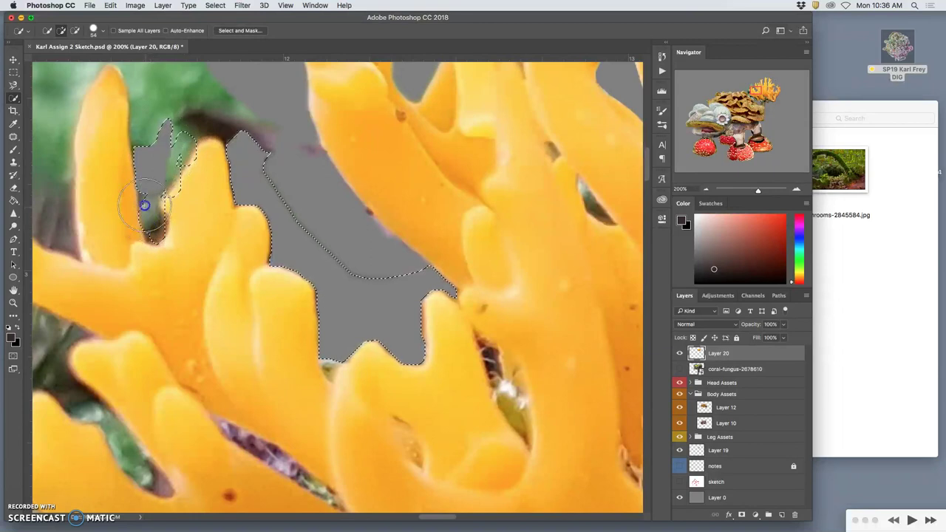
{"action": "left_click_drag", "start_coordinate": [147, 182], "coordinate": [198, 122]}
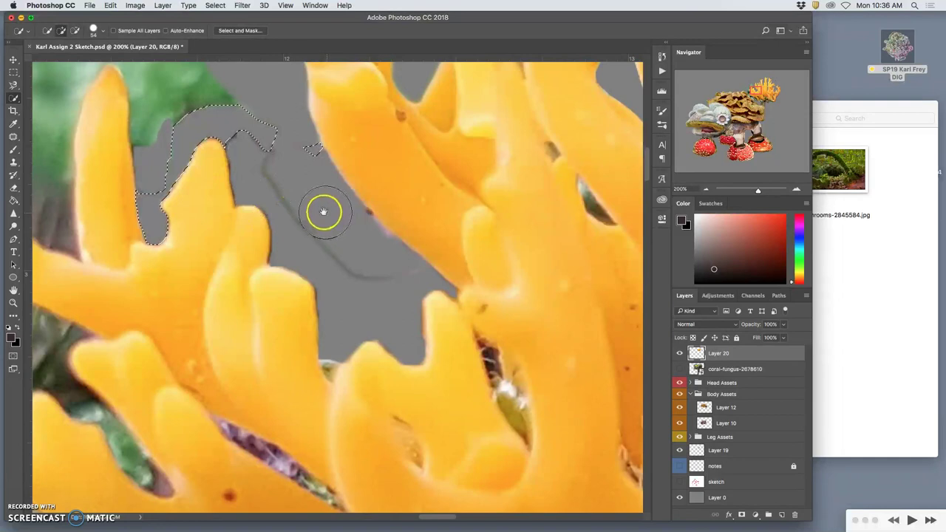
Step: Quick-select the large light green background around the tall leftmost prong and delete it
{"action": "mouse_move", "coordinate": [351, 211]}
{"action": "left_mouse_down"}
{"action": "mouse_move", "coordinate": [427, 223]}
{"action": "mouse_move", "coordinate": [479, 287]}
{"action": "mouse_move", "coordinate": [460, 314]}
{"action": "left_mouse_up"}
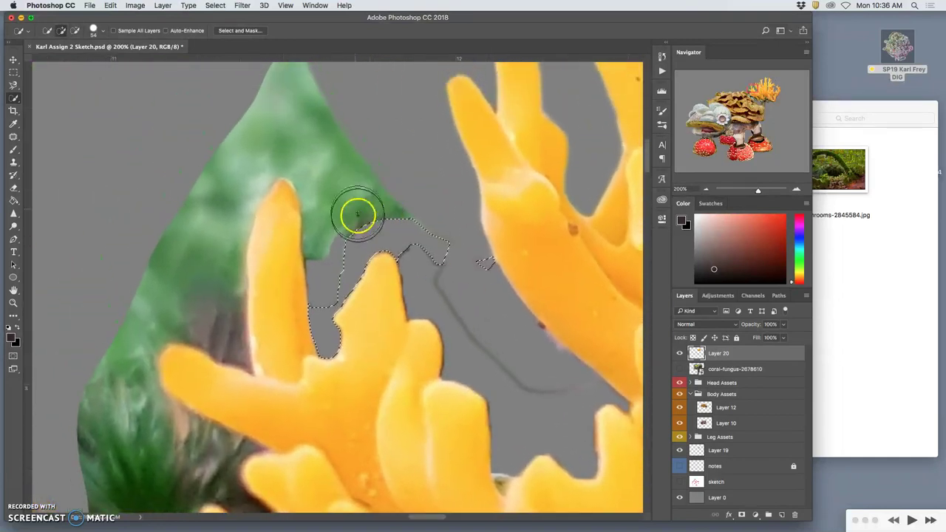
{"action": "left_click_drag", "start_coordinate": [355, 217], "coordinate": [289, 118]}
{"action": "mouse_move", "coordinate": [237, 165]}
{"action": "left_mouse_down"}
{"action": "mouse_move", "coordinate": [207, 267]}
{"action": "mouse_move", "coordinate": [245, 237]}
{"action": "left_mouse_up"}
{"action": "key", "text": "Delete"}
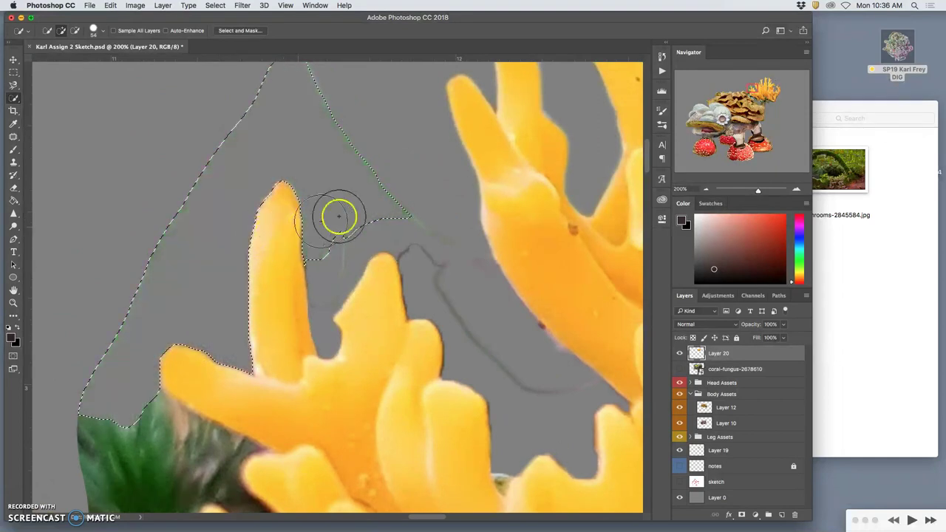
Step: Quick-select the dark green grassy background between the two lowest left branches and delete it
{"action": "left_click_drag", "start_coordinate": [353, 350], "coordinate": [334, 132]}
{"action": "left_click_drag", "start_coordinate": [106, 204], "coordinate": [148, 220]}
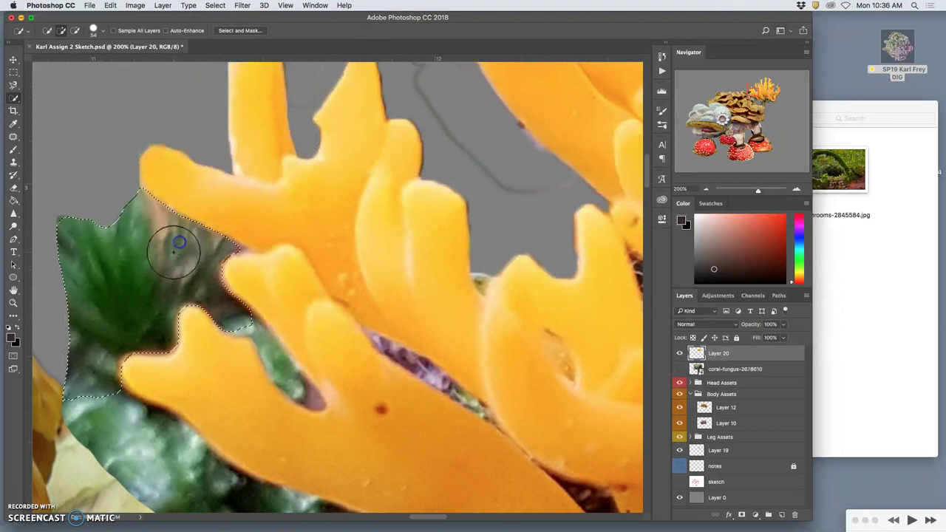
{"action": "key", "text": "Delete"}
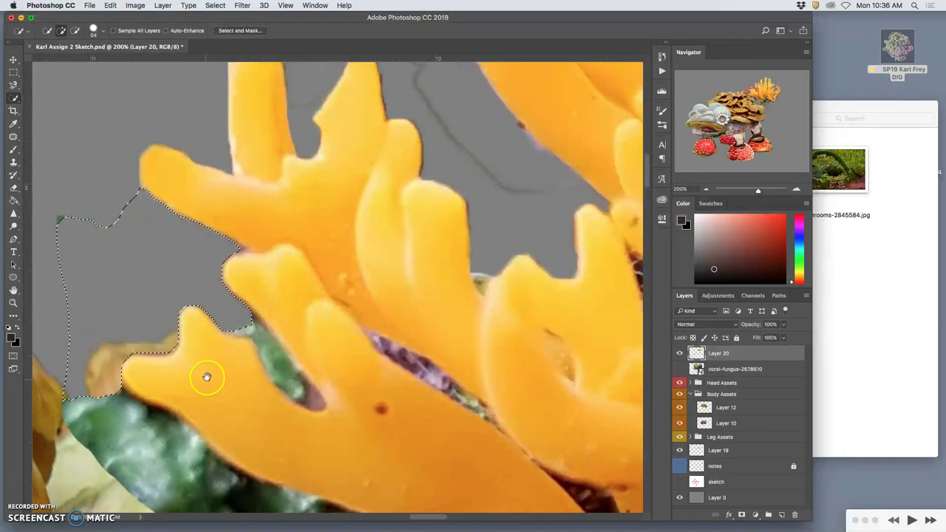
Step: Remove the green patch inside the lower-left fork and the mossy background beneath the lowest branch
{"action": "mouse_move", "coordinate": [211, 374]}
{"action": "left_mouse_down"}
{"action": "mouse_move", "coordinate": [243, 236]}
{"action": "mouse_move", "coordinate": [285, 162]}
{"action": "mouse_move", "coordinate": [338, 217]}
{"action": "mouse_move", "coordinate": [347, 248]}
{"action": "mouse_move", "coordinate": [337, 258]}
{"action": "left_mouse_up"}
{"action": "key", "text": "Delete"}
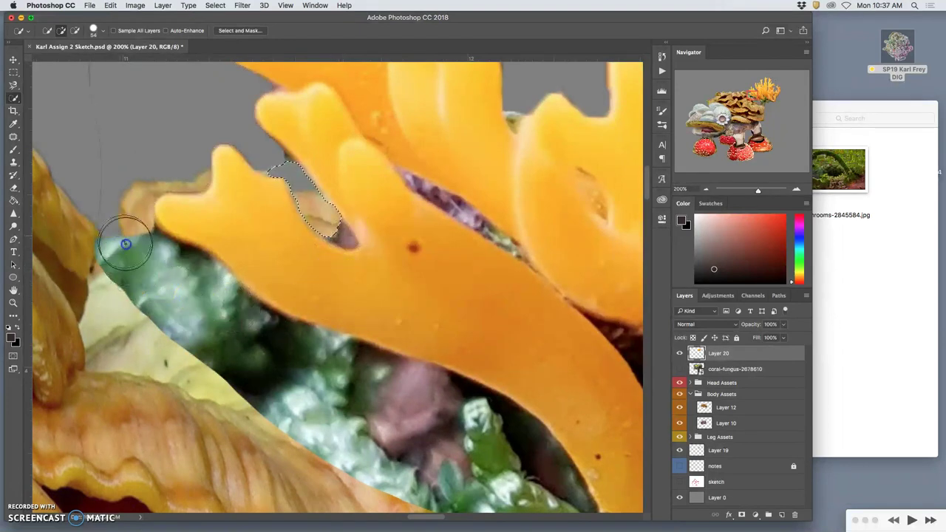
{"action": "mouse_move", "coordinate": [129, 249]}
{"action": "left_mouse_down"}
{"action": "mouse_move", "coordinate": [283, 349]}
{"action": "mouse_move", "coordinate": [470, 413]}
{"action": "mouse_move", "coordinate": [514, 438]}
{"action": "mouse_move", "coordinate": [539, 469]}
{"action": "mouse_move", "coordinate": [517, 459]}
{"action": "left_mouse_up"}
{"action": "key", "text": "Delete"}
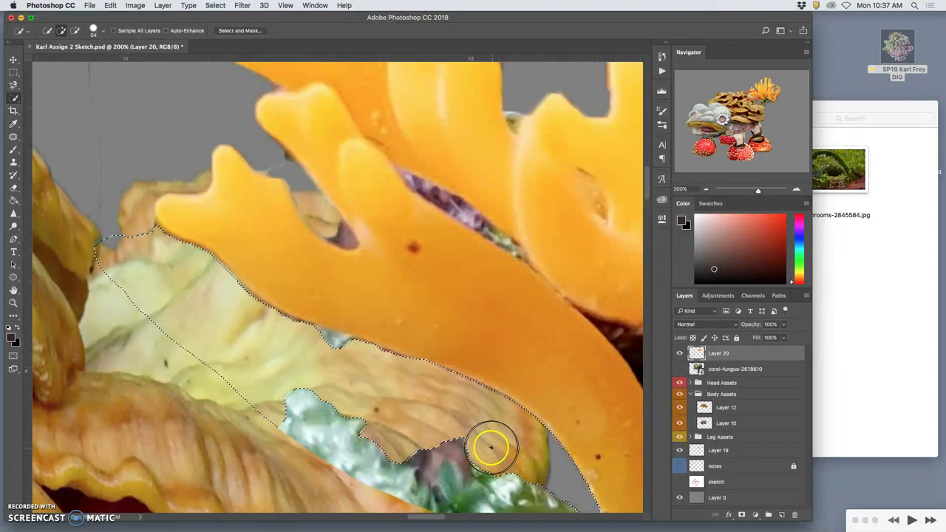
Step: Deselect, quick-select the small leftover teal patch under the lowest branch, and delete it
{"action": "mouse_move", "coordinate": [445, 380]}
{"action": "left_mouse_down"}
{"action": "mouse_move", "coordinate": [289, 311]}
{"action": "mouse_move", "coordinate": [288, 286]}
{"action": "left_mouse_up"}
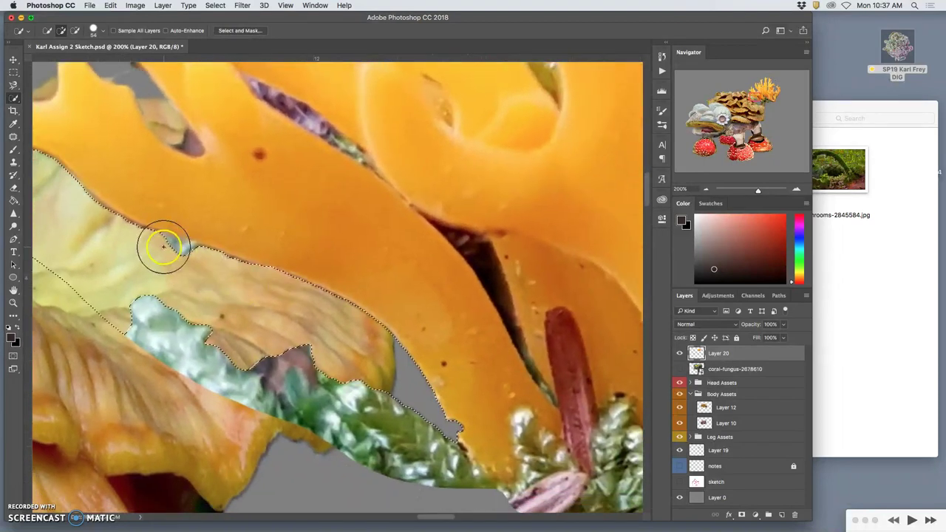
{"action": "key", "text": "super+d"}
{"action": "left_click_drag", "start_coordinate": [164, 246], "coordinate": [198, 256]}
{"action": "key", "text": "Delete"}
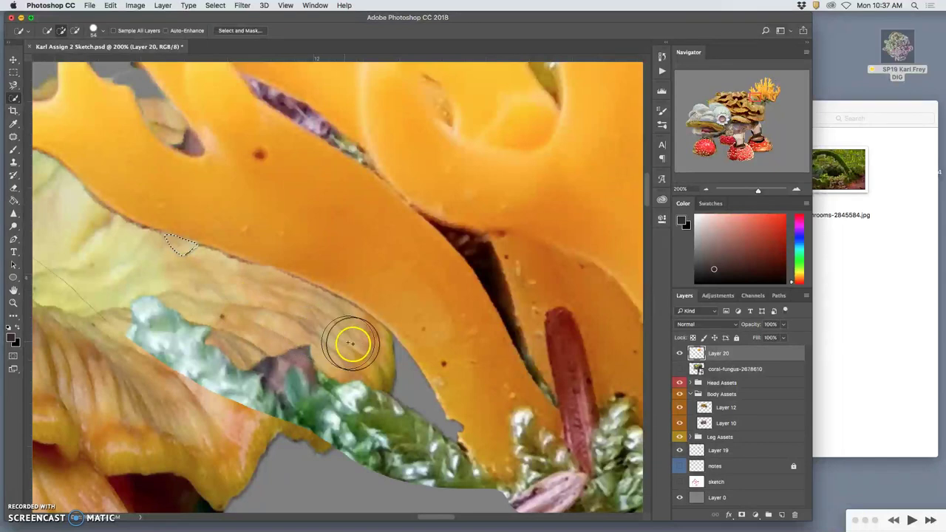
Step: Quick-select the dark gap beside the red stem and the purple gap between the lower-left branches, and delete both
{"action": "scroll", "coordinate": [338, 328], "scroll_direction": "right", "scroll_amount": 5}
{"action": "mouse_move", "coordinate": [336, 194]}
{"action": "left_mouse_down"}
{"action": "mouse_move", "coordinate": [398, 322]}
{"action": "mouse_move", "coordinate": [421, 371]}
{"action": "mouse_move", "coordinate": [412, 380]}
{"action": "mouse_move", "coordinate": [403, 360]}
{"action": "left_mouse_up"}
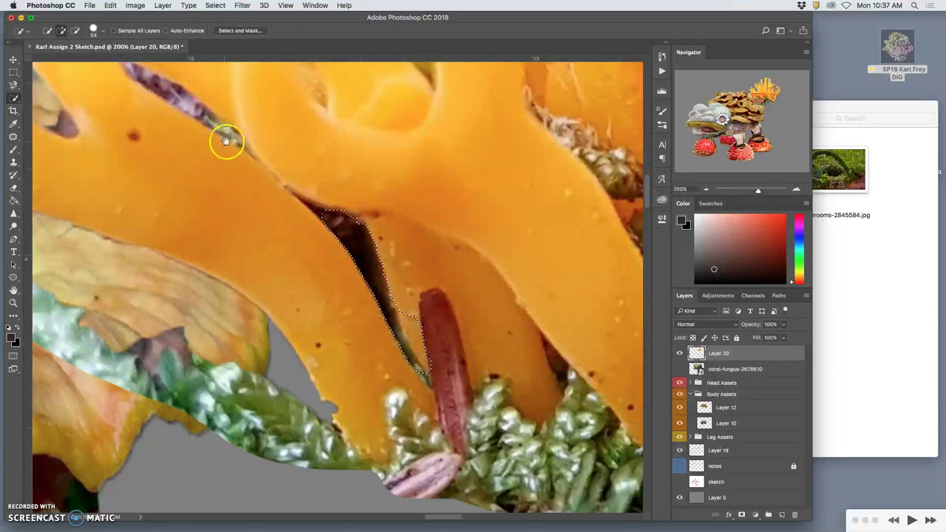
{"action": "left_click_drag", "start_coordinate": [255, 169], "coordinate": [432, 357]}
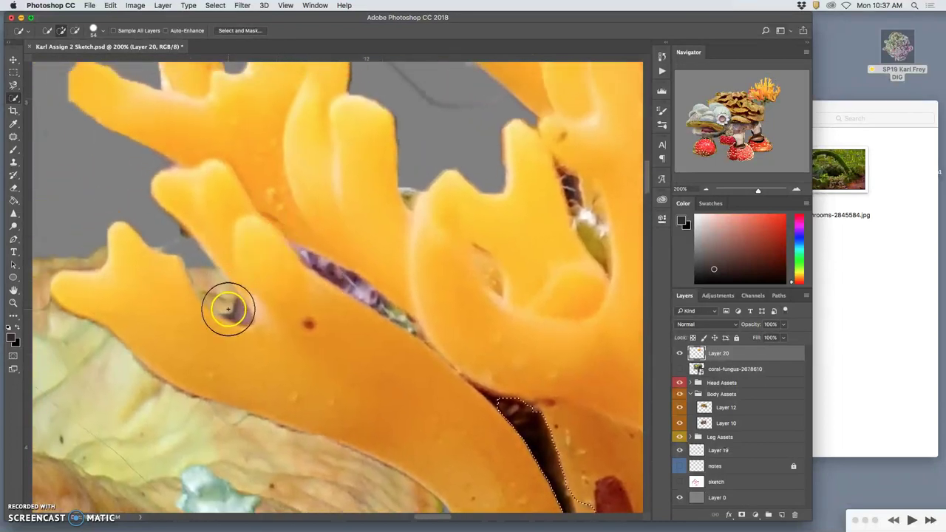
{"action": "left_click_drag", "start_coordinate": [302, 249], "coordinate": [331, 271]}
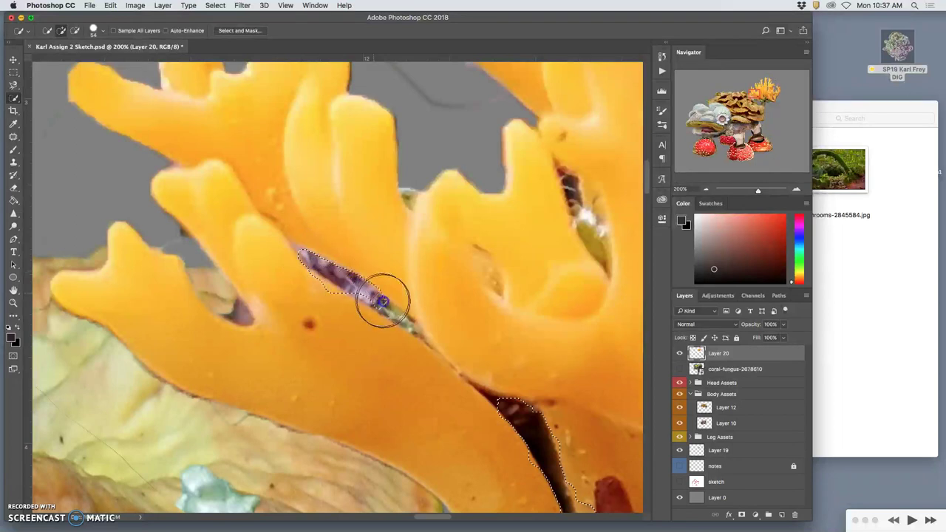
{"action": "mouse_move", "coordinate": [420, 352]}
{"action": "left_mouse_down"}
{"action": "mouse_move", "coordinate": [447, 387]}
{"action": "mouse_move", "coordinate": [485, 407]}
{"action": "mouse_move", "coordinate": [477, 392]}
{"action": "mouse_move", "coordinate": [500, 399]}
{"action": "left_mouse_up"}
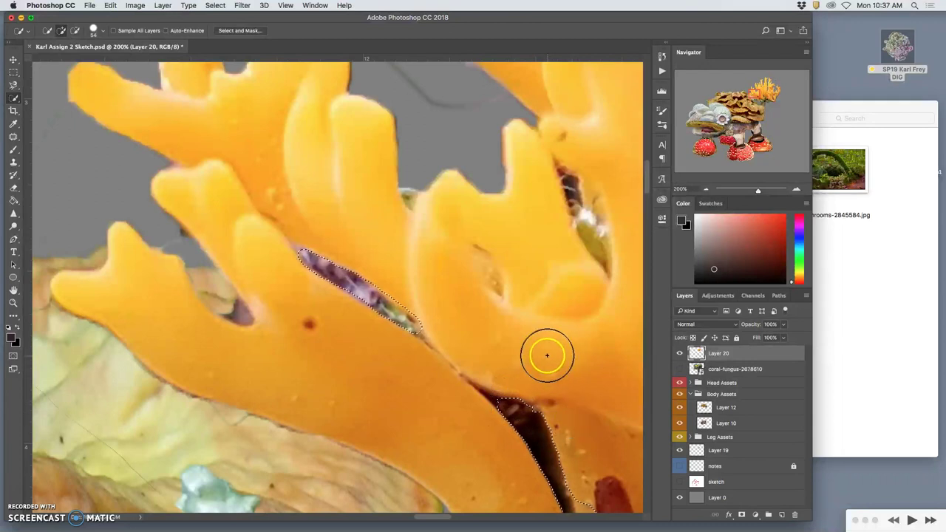
{"action": "key", "text": "BackSpace"}
Step: Quick-select the small background patch trapped between the central-left branches and delete it
{"action": "left_click_drag", "start_coordinate": [549, 359], "coordinate": [391, 210]}
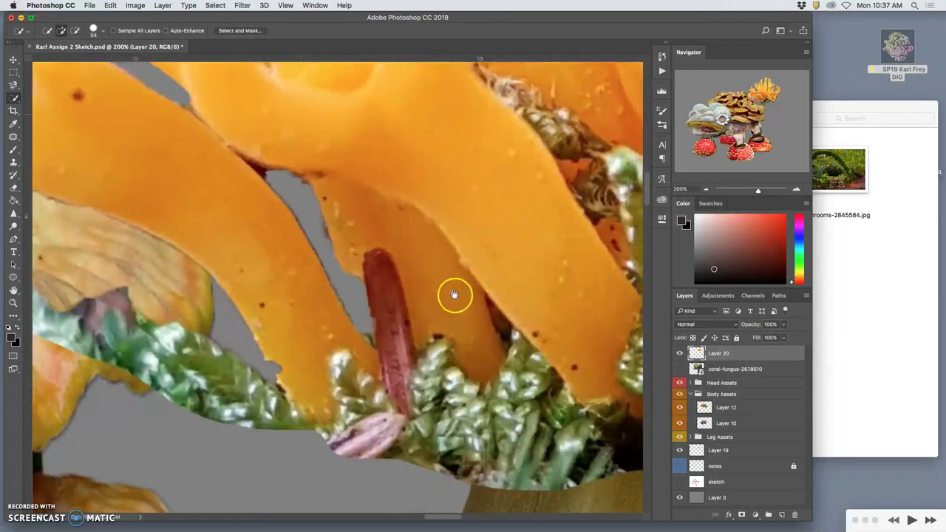
{"action": "key", "text": "super+minus"}
{"action": "key", "text": "super+minus"}
{"action": "key", "text": "super+minus"}
{"action": "key", "text": "super+minus"}
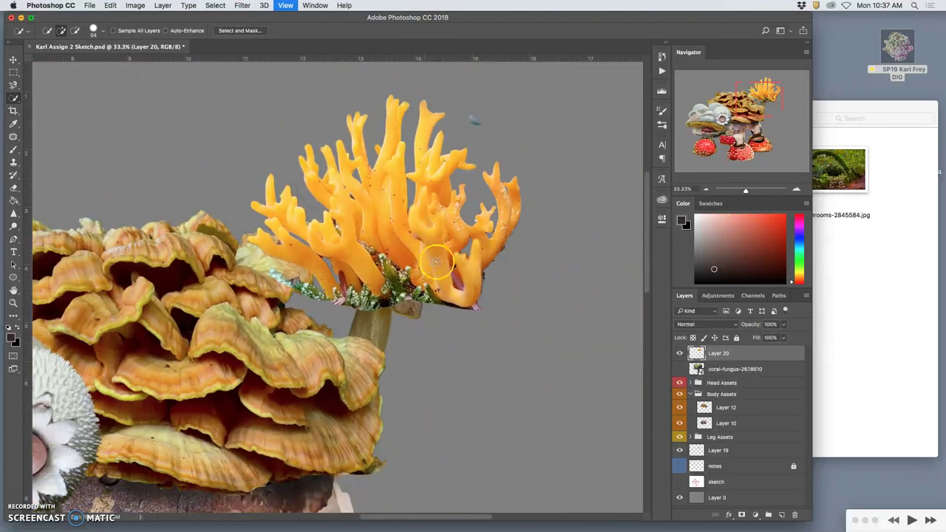
{"action": "key", "text": "super+equal"}
{"action": "key", "text": "super+equal"}
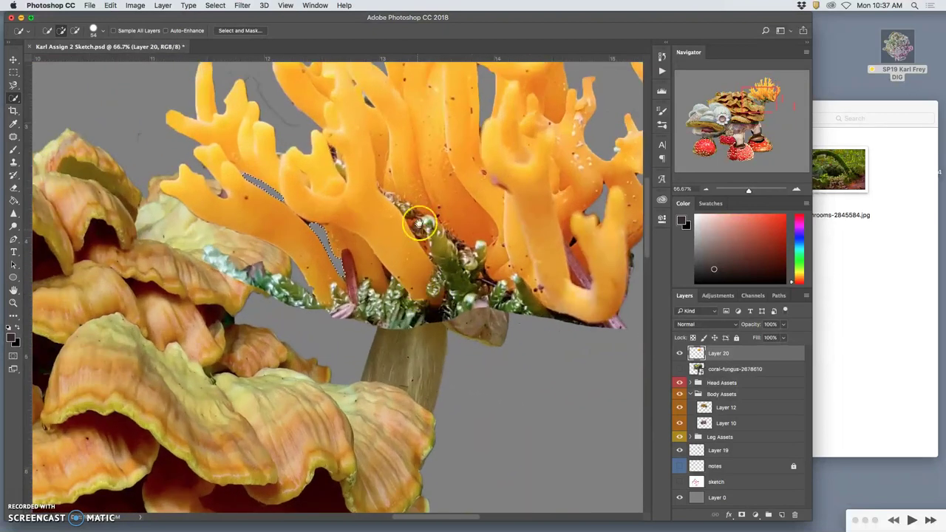
{"action": "key", "text": "super+equal"}
{"action": "key", "text": "super+equal"}
{"action": "key", "text": "super+equal"}
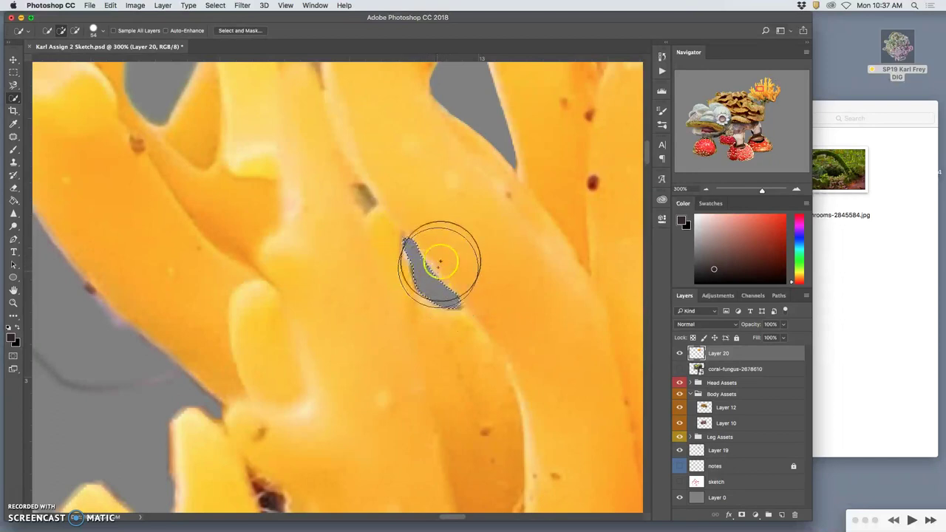
Step: Switch to the Lasso tool with a 2 px feather and clear the selection around the small central-left gap
{"action": "key", "text": "super+minus"}
{"action": "key", "text": "super+minus"}
{"action": "key", "text": "super+minus"}
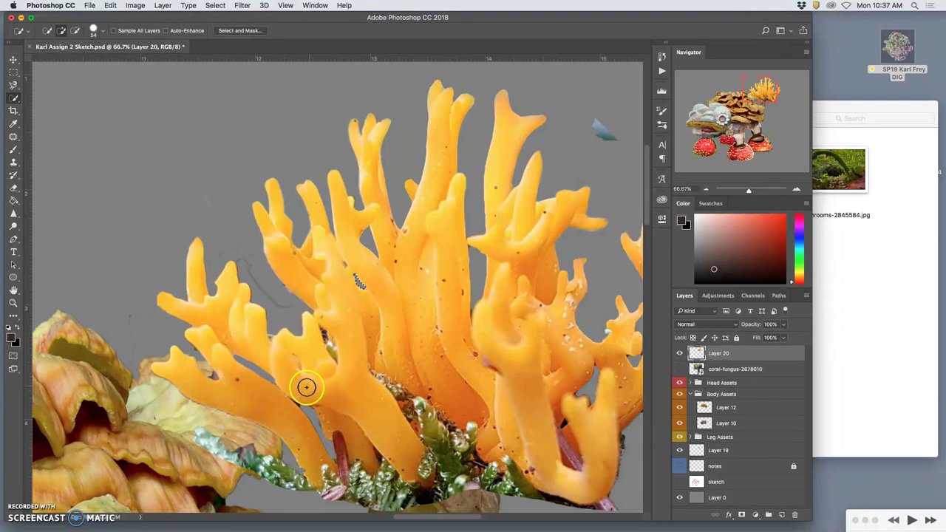
{"action": "right_click", "coordinate": [16, 87]}
{"action": "left_click", "coordinate": [63, 84]}
{"action": "left_click_drag", "start_coordinate": [278, 290], "coordinate": [294, 319]}
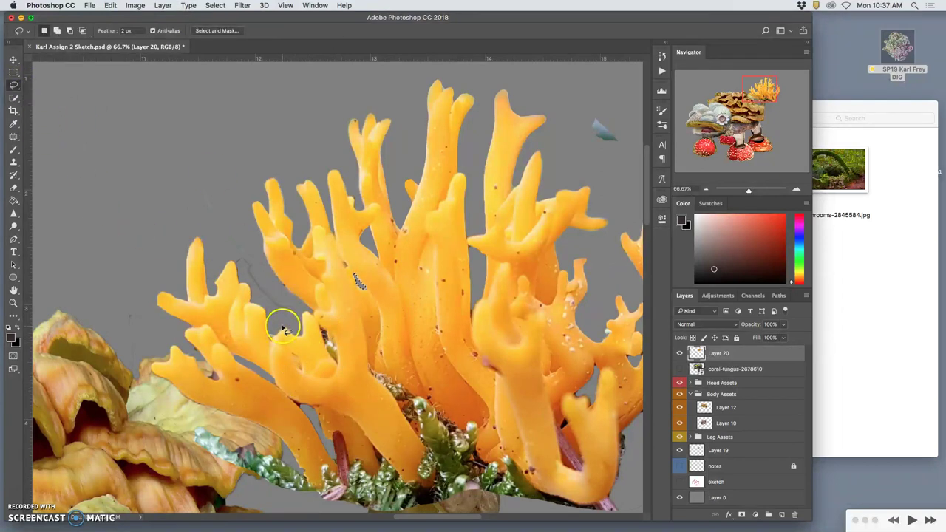
{"action": "key", "text": "super+equal"}
{"action": "key", "text": "super+equal"}
{"action": "key", "text": "super+equal"}
{"action": "key", "text": "super+equal"}
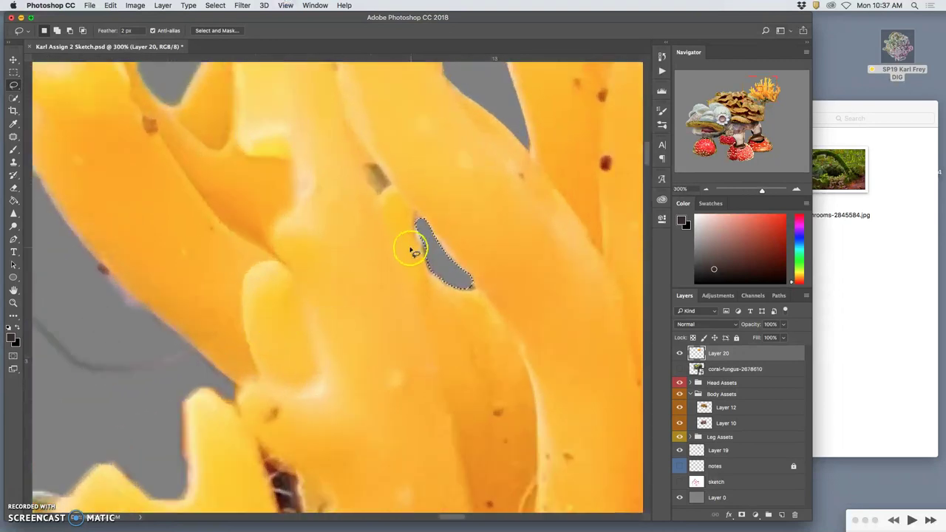
{"action": "left_click", "coordinate": [374, 233]}
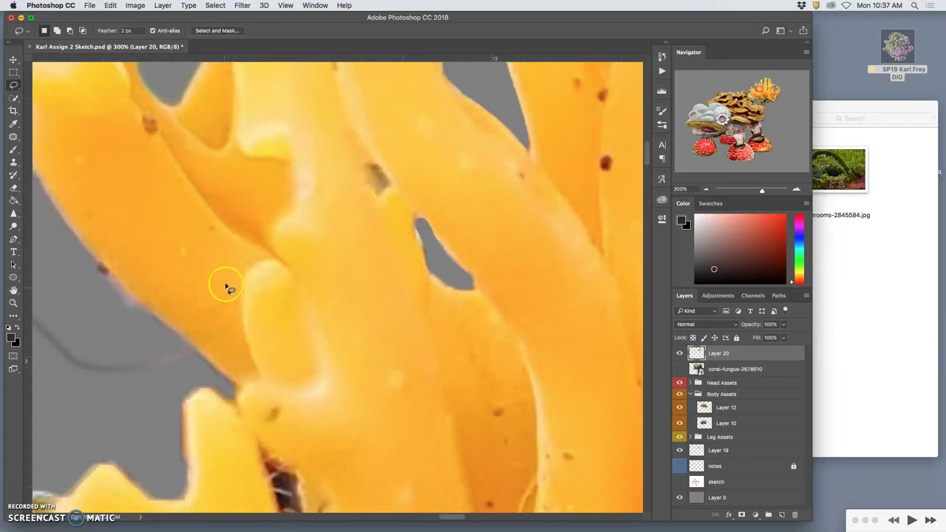
Step: Lasso the purple fringe and stray outline along the underside of the upper-left branch, delete them, and deselect
{"action": "left_click_drag", "start_coordinate": [226, 284], "coordinate": [395, 170]}
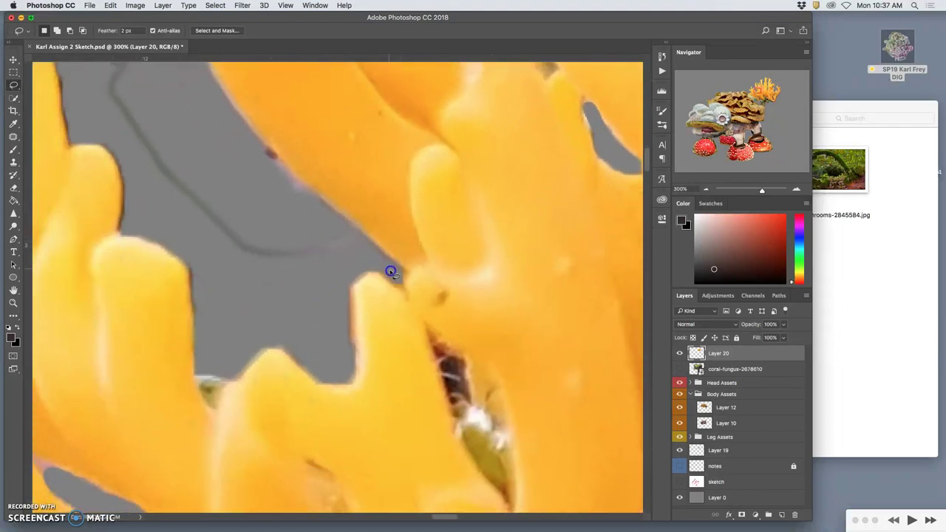
{"action": "left_click_drag", "start_coordinate": [357, 287], "coordinate": [350, 306]}
{"action": "mouse_move", "coordinate": [350, 360]}
{"action": "left_mouse_down"}
{"action": "mouse_move", "coordinate": [333, 318]}
{"action": "mouse_move", "coordinate": [337, 259]}
{"action": "mouse_move", "coordinate": [369, 252]}
{"action": "mouse_move", "coordinate": [400, 269]}
{"action": "mouse_move", "coordinate": [363, 231]}
{"action": "left_mouse_up"}
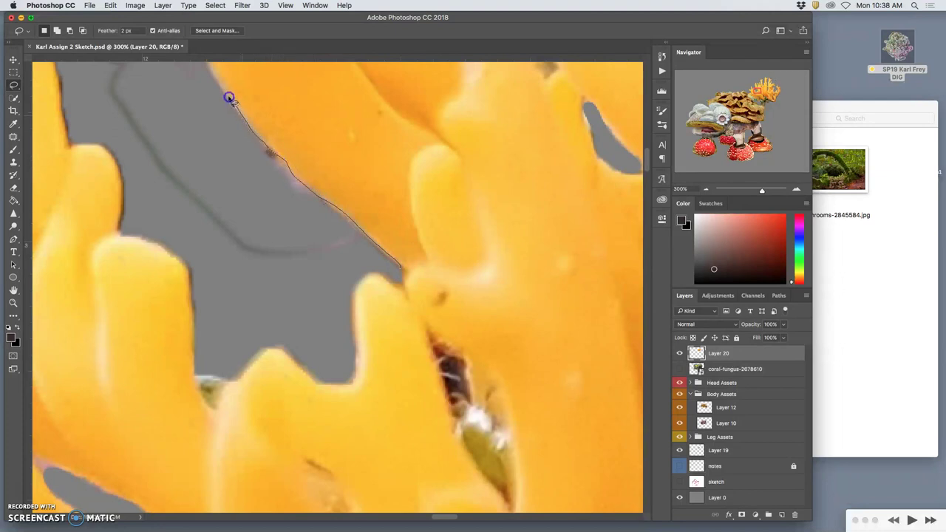
{"action": "mouse_move", "coordinate": [169, 97]}
{"action": "left_mouse_down"}
{"action": "mouse_move", "coordinate": [161, 164]}
{"action": "mouse_move", "coordinate": [188, 234]}
{"action": "mouse_move", "coordinate": [227, 281]}
{"action": "mouse_move", "coordinate": [322, 300]}
{"action": "mouse_move", "coordinate": [373, 264]}
{"action": "left_mouse_up"}
{"action": "key", "text": "Delete"}
{"action": "left_click", "coordinate": [316, 339]}
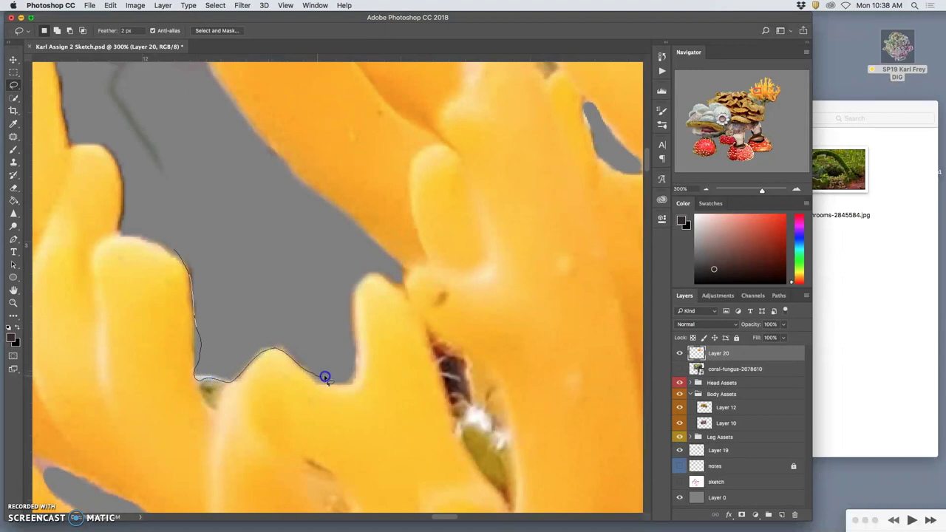
Step: Lasso the leftover fringe along the rounded prongs below the upper-left branch, delete it, and deselect
{"action": "left_click_drag", "start_coordinate": [294, 312], "coordinate": [293, 311]}
{"action": "key", "text": "Delete"}
{"action": "left_click", "coordinate": [286, 270]}
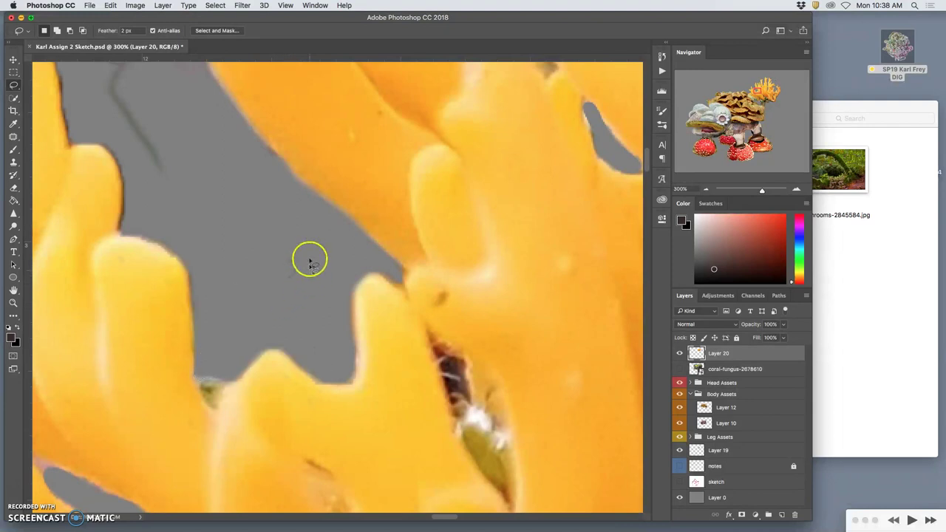
Step: Lasso the dark fringe and stray smudges around the pointed left prong and delete them
{"action": "mouse_move", "coordinate": [281, 231]}
{"action": "left_mouse_down"}
{"action": "mouse_move", "coordinate": [406, 294]}
{"action": "mouse_move", "coordinate": [477, 345]}
{"action": "left_mouse_up"}
{"action": "left_click_drag", "start_coordinate": [216, 142], "coordinate": [222, 150]}
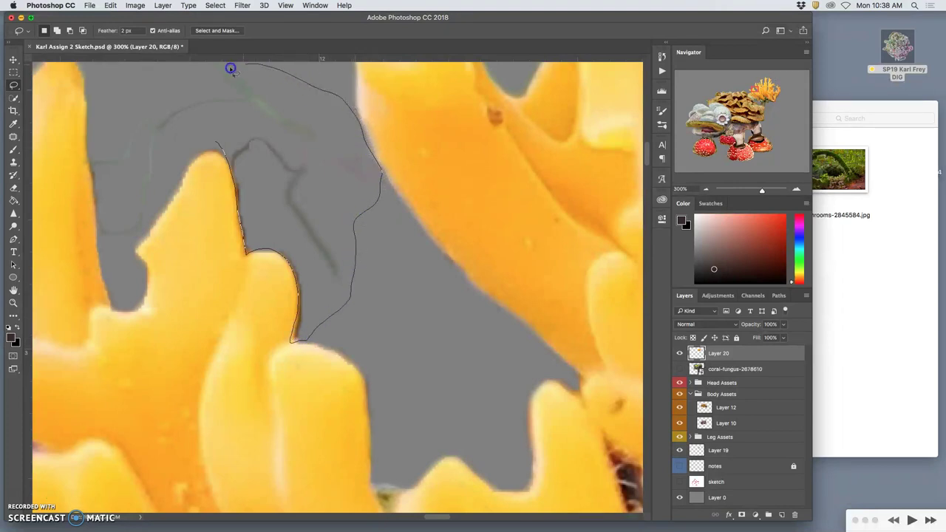
{"action": "mouse_move", "coordinate": [210, 73]}
{"action": "left_mouse_down"}
{"action": "mouse_move", "coordinate": [173, 90]}
{"action": "mouse_move", "coordinate": [145, 119]}
{"action": "left_mouse_up"}
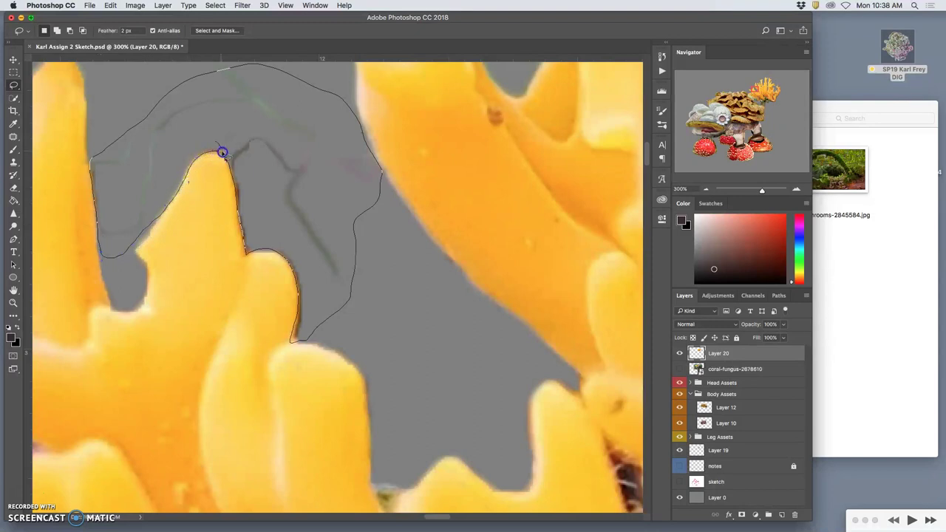
{"action": "left_click_drag", "start_coordinate": [228, 147], "coordinate": [230, 150]}
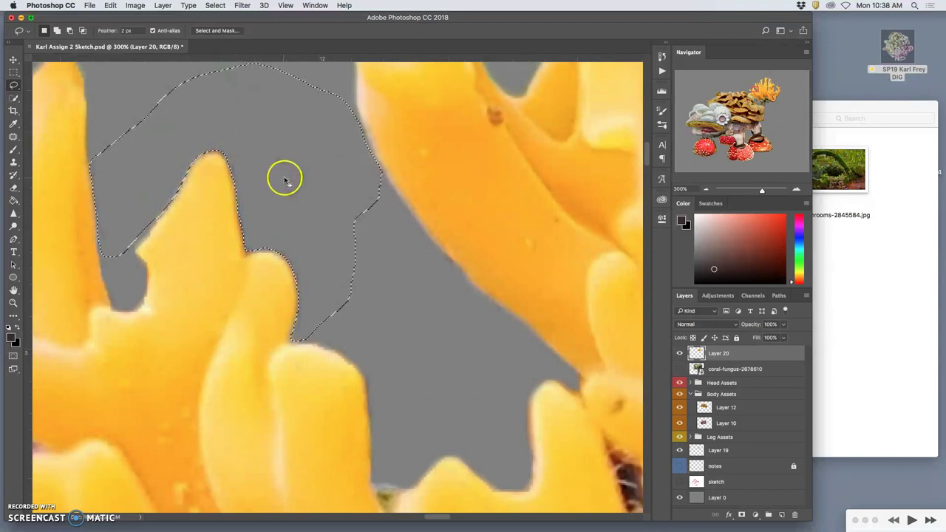
Step: Lasso the notch between the tall leftmost prong and the pointed prong, trimming its rough edge, and delete the contents
{"action": "left_click", "coordinate": [130, 244]}
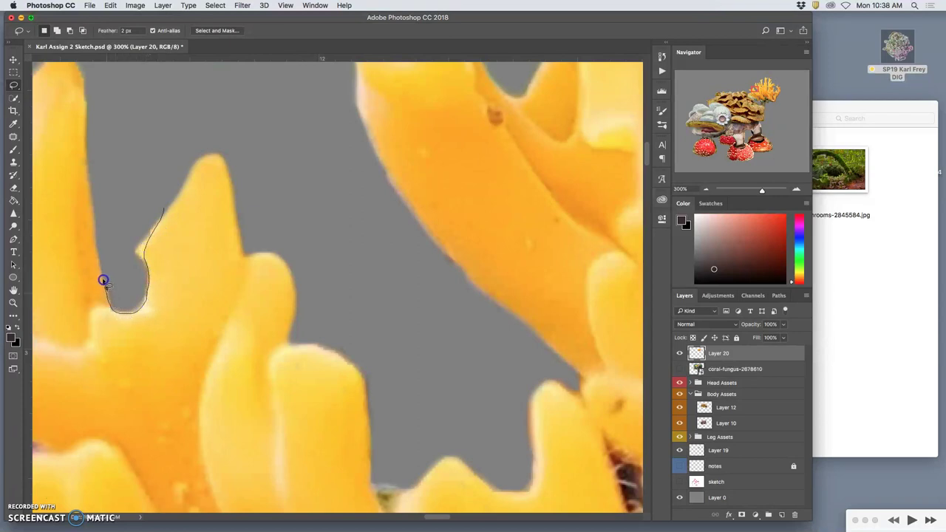
{"action": "mouse_move", "coordinate": [102, 278]}
{"action": "left_mouse_down"}
{"action": "mouse_move", "coordinate": [118, 184]}
{"action": "mouse_move", "coordinate": [159, 209]}
{"action": "left_mouse_up"}
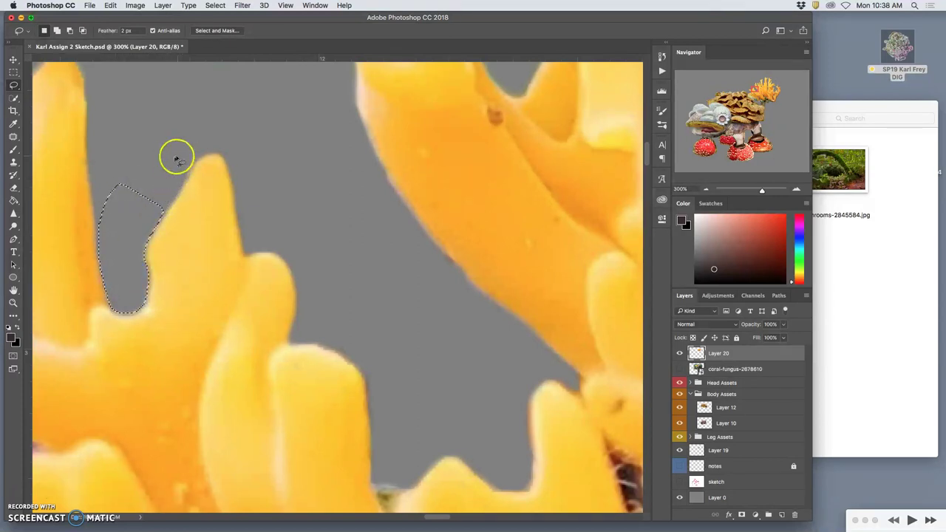
{"action": "key", "text": "Delete"}
Step: Lasso a wide band above and around the fungus tips, delete the stray remnants including the teal scrap, and deselect
{"action": "left_click_drag", "start_coordinate": [182, 168], "coordinate": [353, 329]}
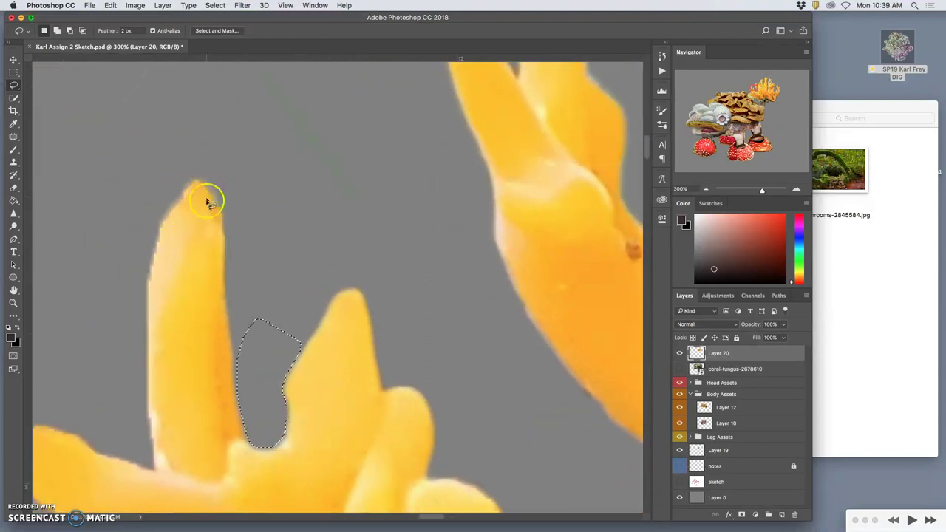
{"action": "scroll", "coordinate": [230, 226], "scroll_direction": "down", "scroll_amount": 10}
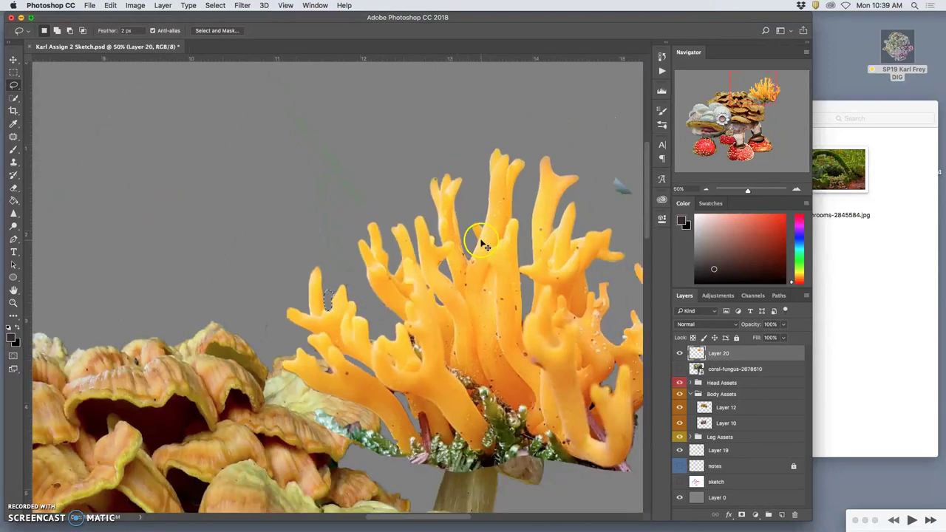
{"action": "scroll", "coordinate": [486, 249], "scroll_direction": "down", "scroll_amount": 3}
{"action": "scroll", "coordinate": [486, 249], "scroll_direction": "right", "scroll_amount": 3}
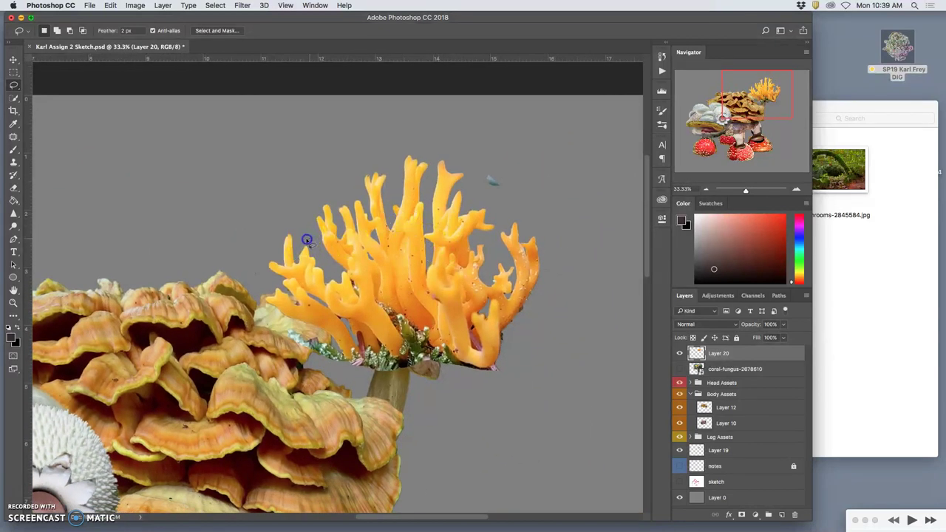
{"action": "mouse_move", "coordinate": [282, 182]}
{"action": "left_mouse_down"}
{"action": "mouse_move", "coordinate": [365, 131]}
{"action": "mouse_move", "coordinate": [453, 118]}
{"action": "mouse_move", "coordinate": [531, 157]}
{"action": "mouse_move", "coordinate": [532, 199]}
{"action": "left_mouse_up"}
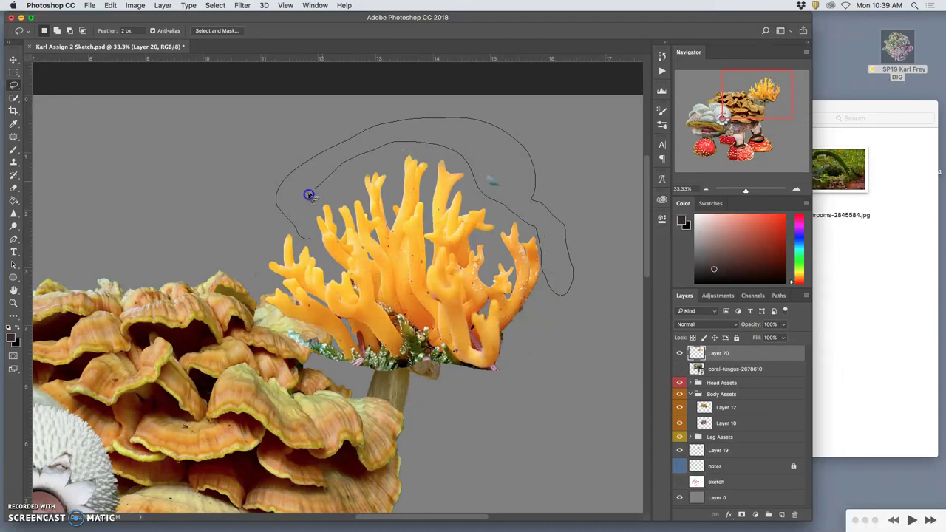
{"action": "left_click_drag", "start_coordinate": [311, 233], "coordinate": [312, 235]}
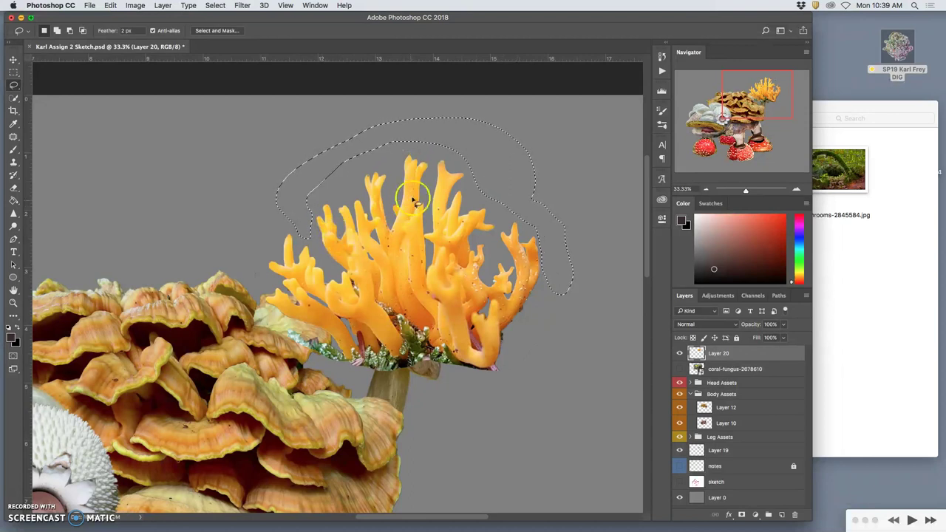
{"action": "left_click", "coordinate": [414, 198]}
{"action": "mouse_move", "coordinate": [258, 262]}
{"action": "left_mouse_down"}
{"action": "mouse_move", "coordinate": [257, 301]}
{"action": "mouse_move", "coordinate": [244, 278]}
{"action": "mouse_move", "coordinate": [249, 259]}
{"action": "mouse_move", "coordinate": [279, 296]}
{"action": "left_mouse_up"}
Step: Free-transform the coral fungus, rotating it clockwise to 25.54 degrees and moving it over the stalk on the creature's back
{"action": "key", "text": "super+minus"}
{"action": "key", "text": "super+minus"}
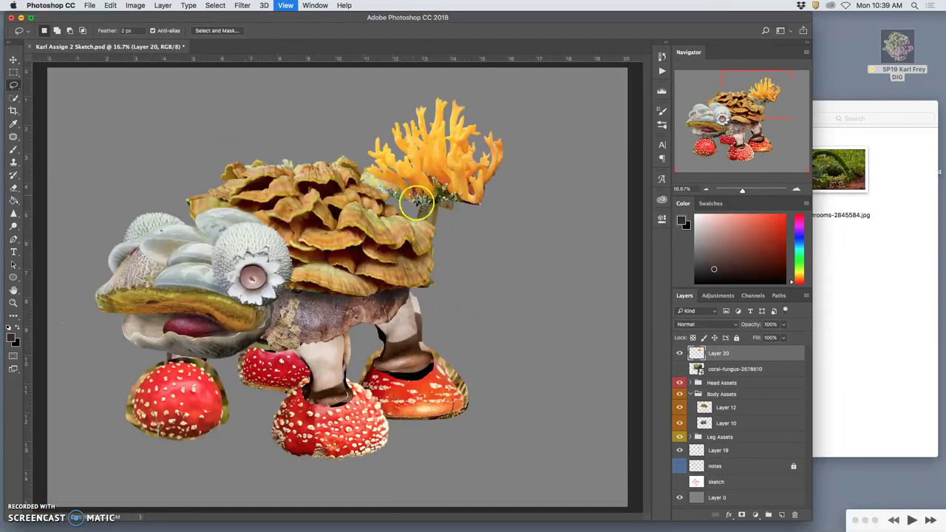
{"action": "key", "text": "super+plus"}
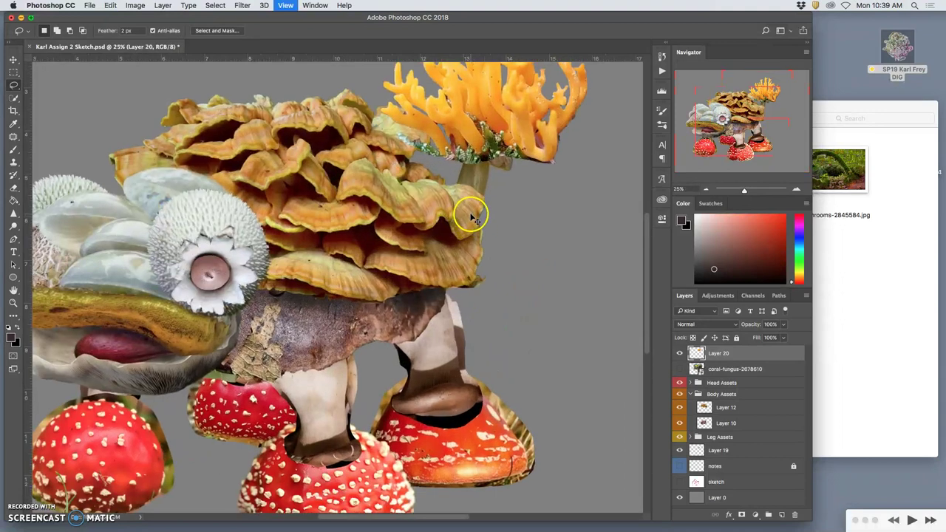
{"action": "key", "text": "super+minus"}
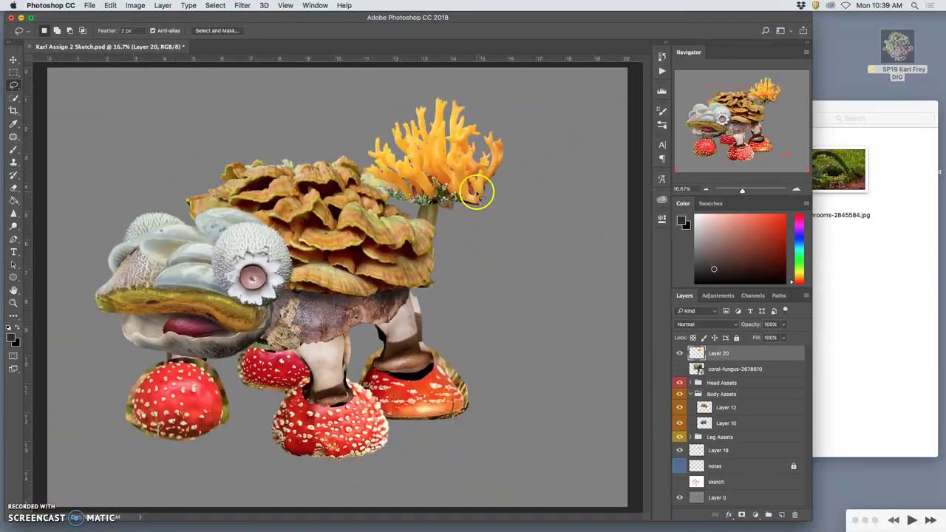
{"action": "key", "text": "super+t"}
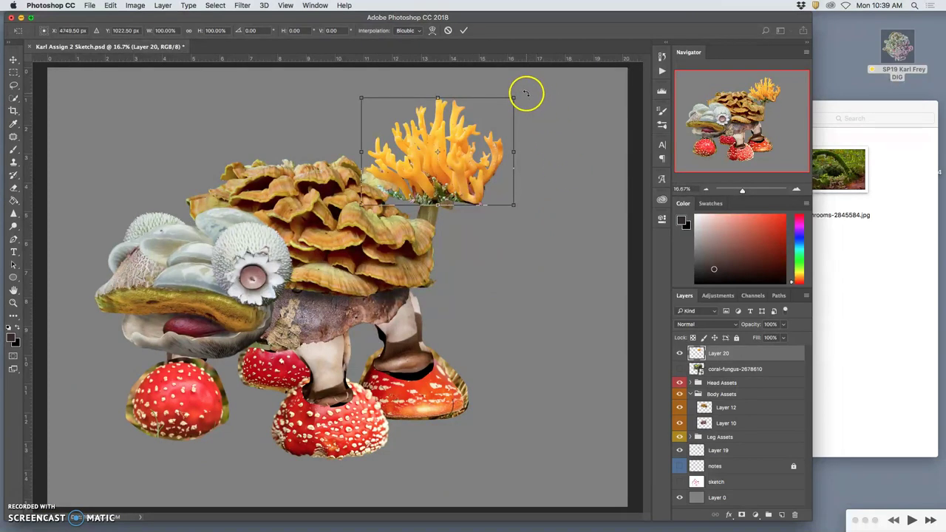
{"action": "left_click_drag", "start_coordinate": [525, 93], "coordinate": [524, 124]}
{"action": "mouse_move", "coordinate": [450, 161]}
{"action": "left_mouse_down"}
{"action": "mouse_move", "coordinate": [478, 150]}
{"action": "mouse_move", "coordinate": [458, 148]}
{"action": "left_mouse_up"}
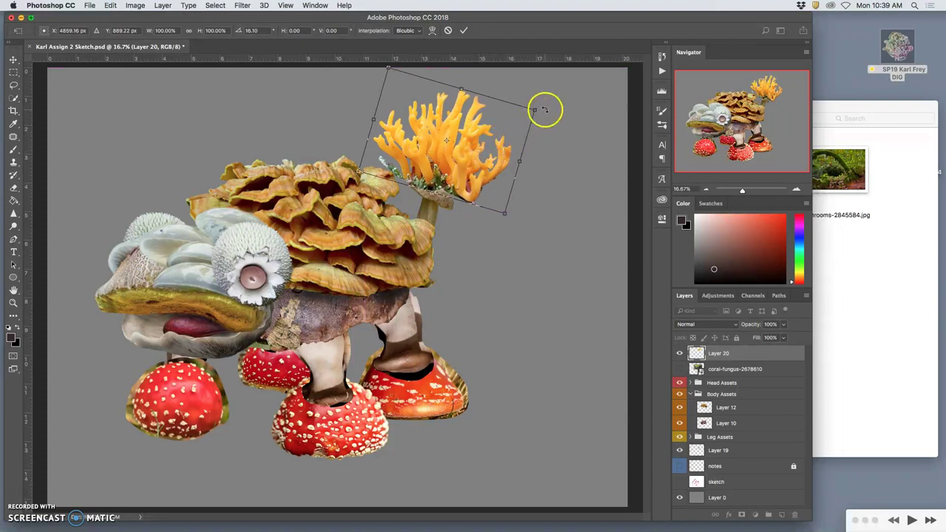
{"action": "left_click_drag", "start_coordinate": [545, 109], "coordinate": [539, 127]}
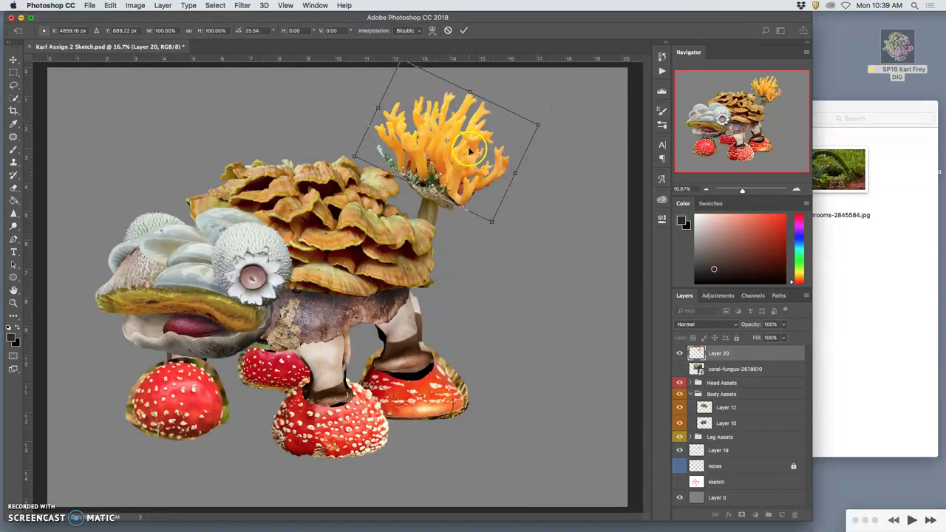
Step: Scale the coral fungus down slightly, seat it on the stalk's cap, and apply the transform
{"action": "key", "text": "super+plus"}
{"action": "left_click_drag", "start_coordinate": [498, 148], "coordinate": [484, 239]}
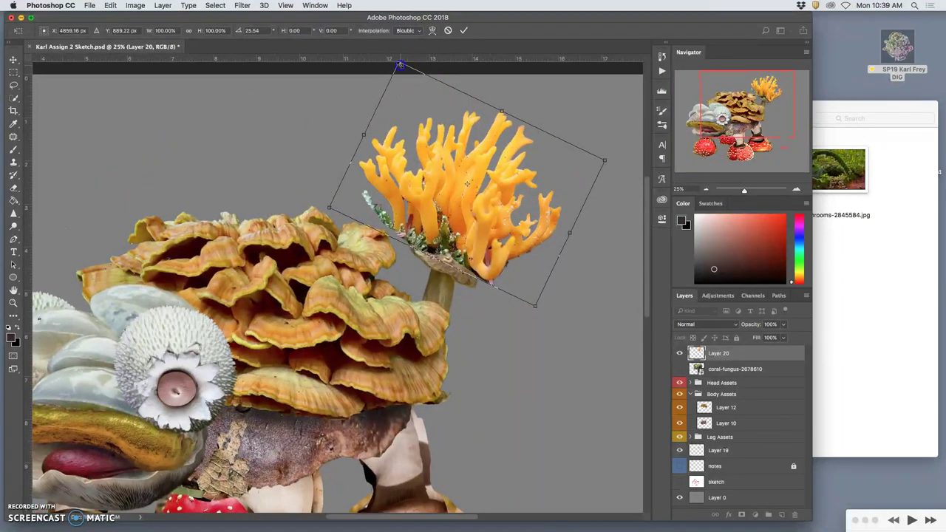
{"action": "left_click_drag", "start_coordinate": [399, 65], "coordinate": [416, 106]}
{"action": "left_click_drag", "start_coordinate": [468, 198], "coordinate": [457, 194]}
{"action": "key", "text": "Return"}
Step: Examine the join between the coral fungus and the stalk up close and its fit on the whole creature
{"action": "key", "text": "l"}
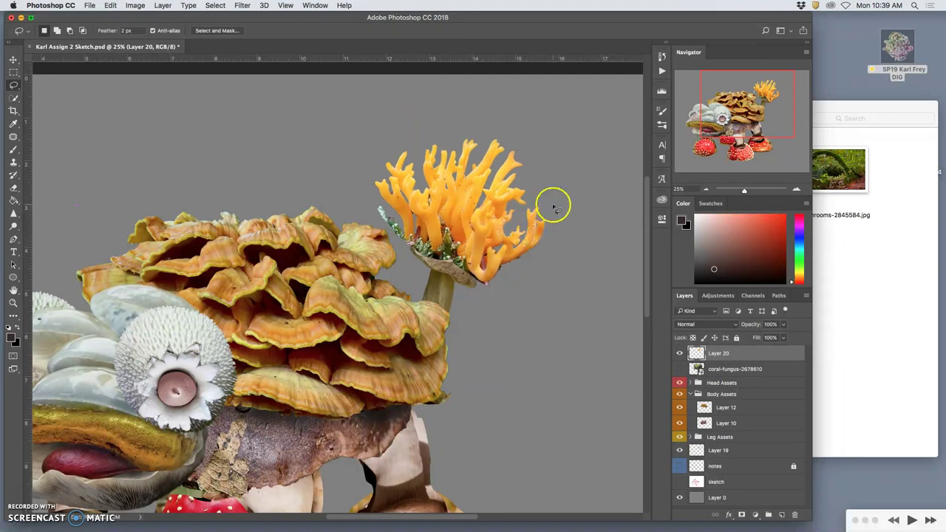
{"action": "key", "text": "super+equal"}
{"action": "key", "text": "super+equal"}
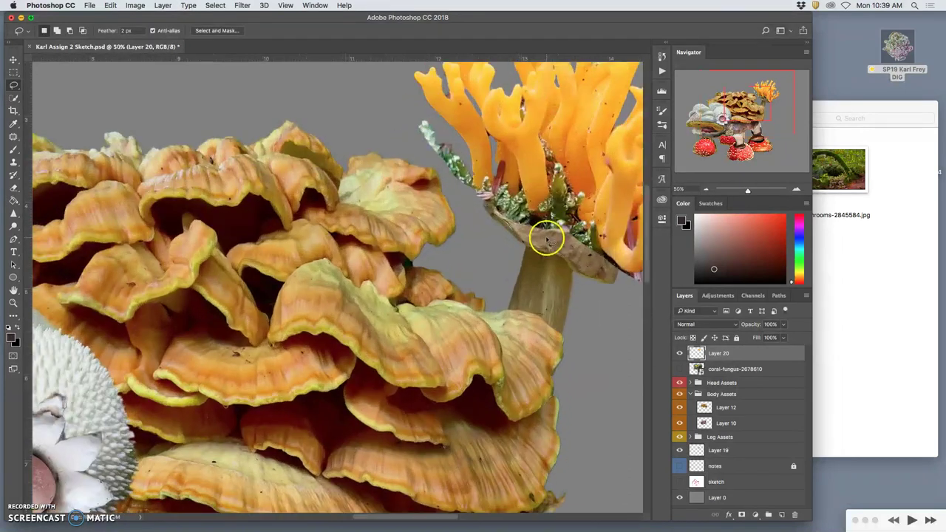
{"action": "scroll", "coordinate": [550, 232], "scroll_direction": "right", "scroll_amount": 3}
{"action": "scroll", "coordinate": [551, 234], "scroll_direction": "up", "scroll_amount": 5}
{"action": "scroll", "coordinate": [550, 233], "scroll_direction": "right", "scroll_amount": 8}
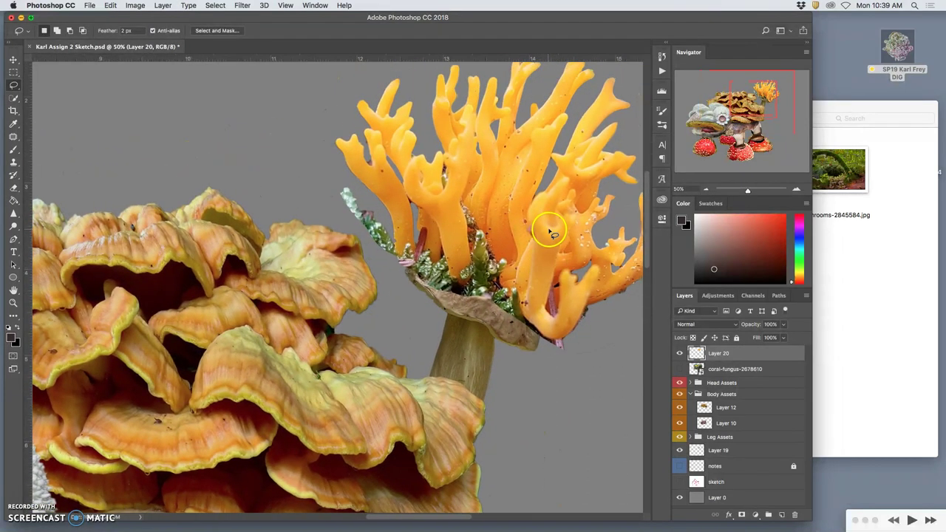
{"action": "key", "text": "super+minus"}
{"action": "key", "text": "super+minus"}
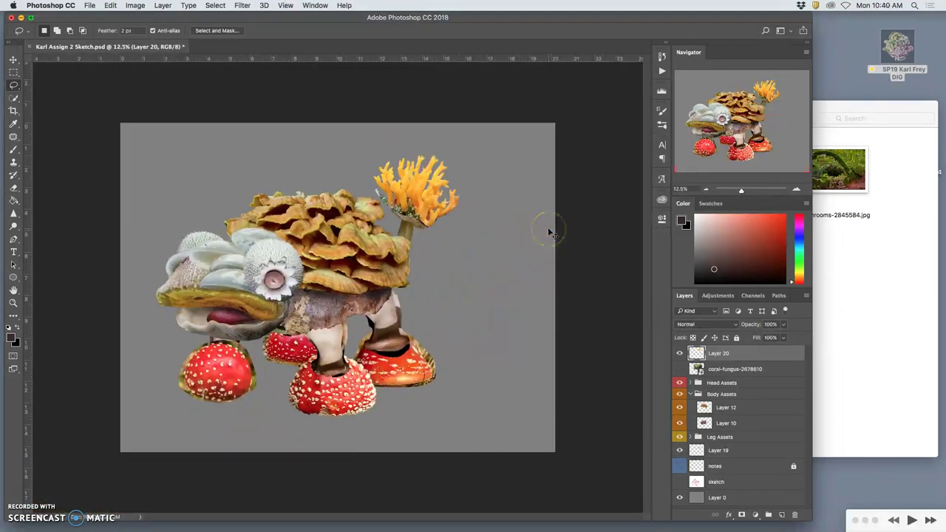
{"action": "key", "text": "super+equal"}
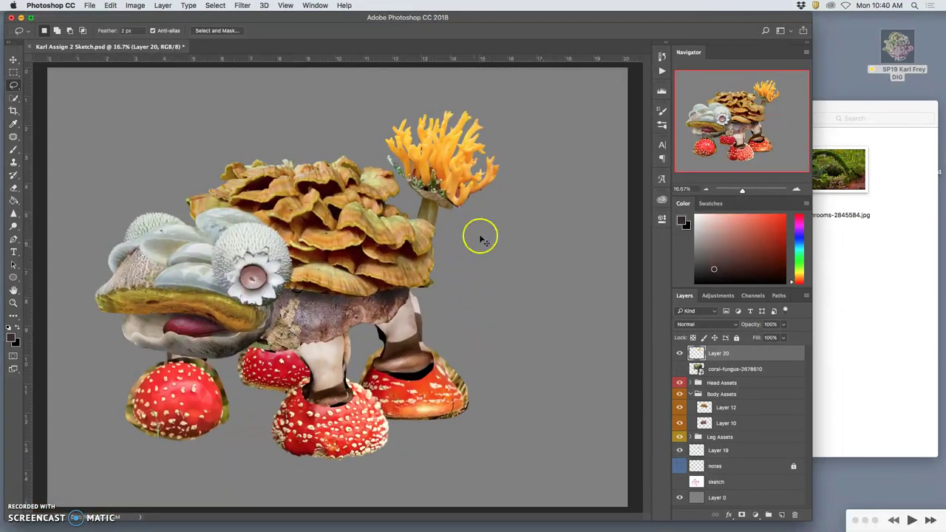
Step: Lasso the mossy strand sticking out from the left side of the fungus base, delete it, and deselect
{"action": "key", "text": "super+equal"}
{"action": "scroll", "coordinate": [517, 258], "scroll_direction": "up", "scroll_amount": 3}
{"action": "scroll", "coordinate": [518, 259], "scroll_direction": "right", "scroll_amount": 2}
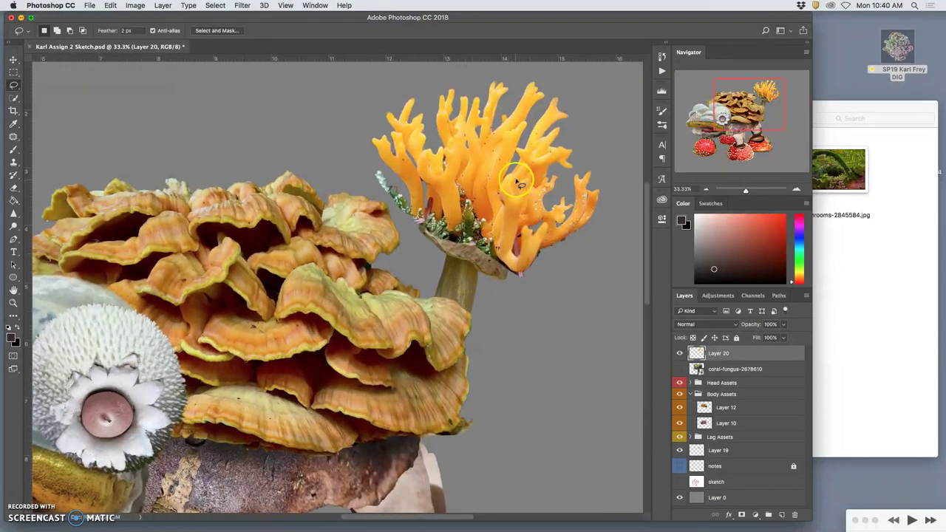
{"action": "key", "text": "super+equal"}
{"action": "key", "text": "super+equal"}
{"action": "left_click_drag", "start_coordinate": [555, 148], "coordinate": [436, 347]}
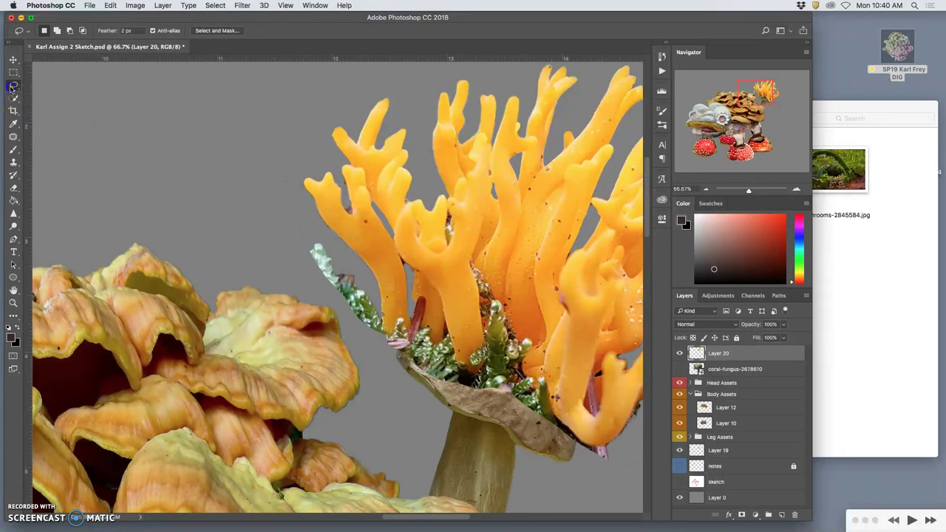
{"action": "mouse_move", "coordinate": [293, 262]}
{"action": "left_mouse_down"}
{"action": "mouse_move", "coordinate": [275, 219]}
{"action": "mouse_move", "coordinate": [292, 167]}
{"action": "left_mouse_up"}
{"action": "mouse_move", "coordinate": [340, 234]}
{"action": "left_mouse_down"}
{"action": "mouse_move", "coordinate": [294, 219]}
{"action": "mouse_move", "coordinate": [306, 276]}
{"action": "mouse_move", "coordinate": [351, 328]}
{"action": "left_mouse_up"}
{"action": "mouse_move", "coordinate": [377, 303]}
{"action": "left_mouse_down"}
{"action": "mouse_move", "coordinate": [367, 275]}
{"action": "mouse_move", "coordinate": [362, 283]}
{"action": "mouse_move", "coordinate": [277, 260]}
{"action": "left_mouse_up"}
{"action": "left_click", "coordinate": [277, 262]}
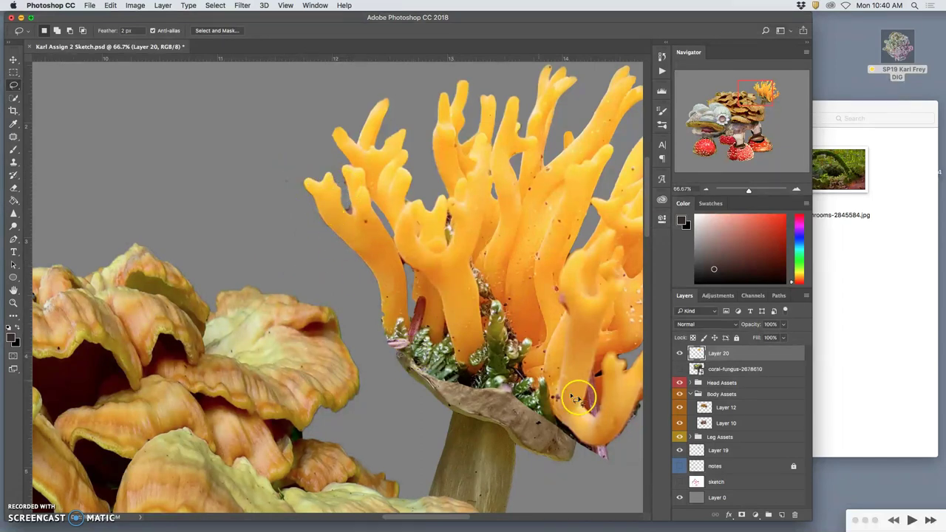
Step: Lasso the small scrap hanging beneath the lower right of the fungus, delete it, and deselect
{"action": "mouse_move", "coordinate": [617, 448]}
{"action": "left_mouse_down"}
{"action": "mouse_move", "coordinate": [576, 442]}
{"action": "mouse_move", "coordinate": [575, 460]}
{"action": "mouse_move", "coordinate": [598, 483]}
{"action": "mouse_move", "coordinate": [642, 488]}
{"action": "mouse_move", "coordinate": [655, 444]}
{"action": "mouse_move", "coordinate": [606, 466]}
{"action": "left_mouse_up"}
{"action": "key", "text": "Delete"}
{"action": "left_click", "coordinate": [569, 490]}
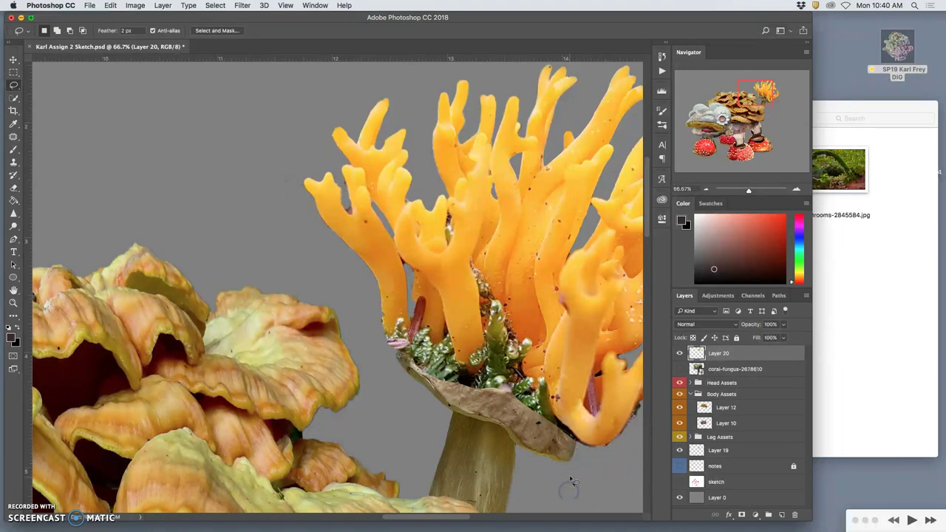
Step: Move Layer 20 directly above Layer 19 and group both layers as Tail Assets
{"action": "key", "text": "super+minus"}
{"action": "key", "text": "super+minus"}
{"action": "key", "text": "super+minus"}
{"action": "key", "text": "super+minus"}
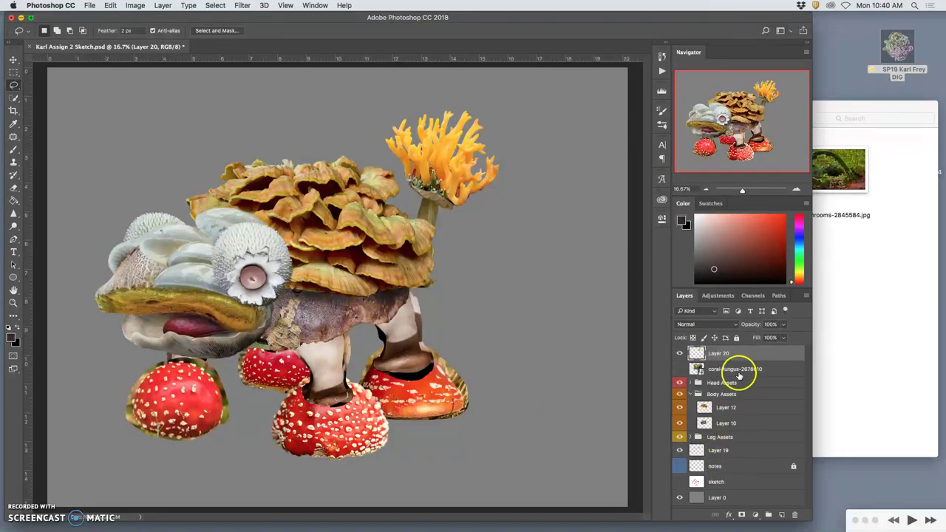
{"action": "left_click_drag", "start_coordinate": [729, 356], "coordinate": [717, 446]}
{"action": "left_click", "coordinate": [743, 451], "text": "shift"}
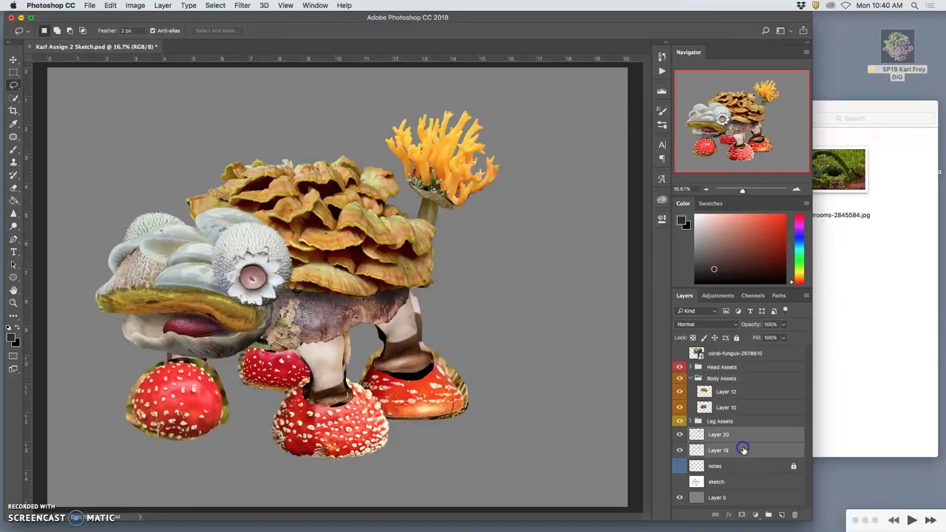
{"action": "left_click", "coordinate": [769, 514]}
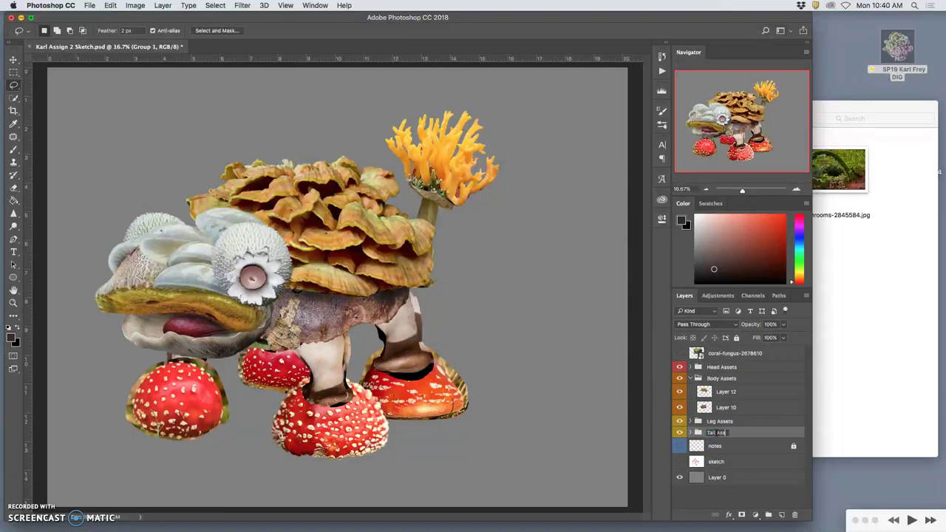
{"action": "left_click", "coordinate": [743, 437]}
Step: Set the color label of the Tail Assets group to green and toggle its visibility off and on
{"action": "right_click", "coordinate": [678, 432]}
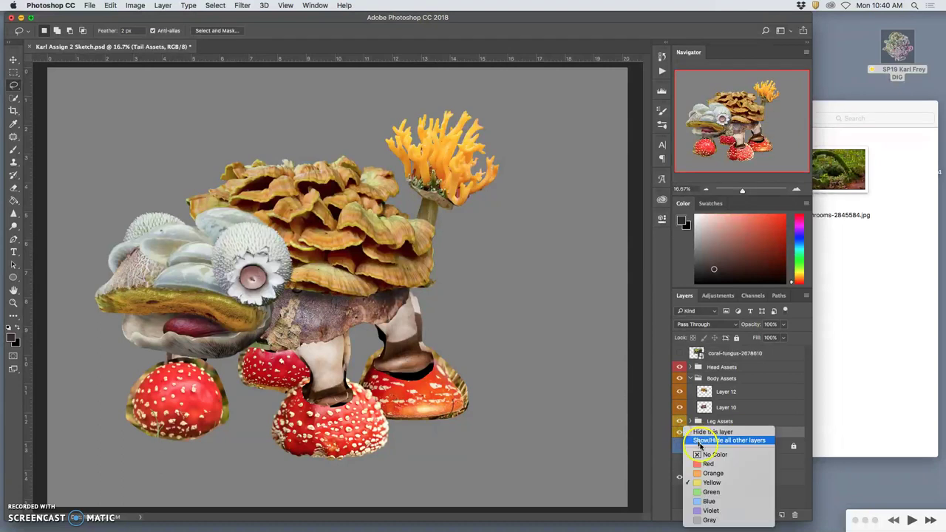
{"action": "left_click", "coordinate": [751, 493]}
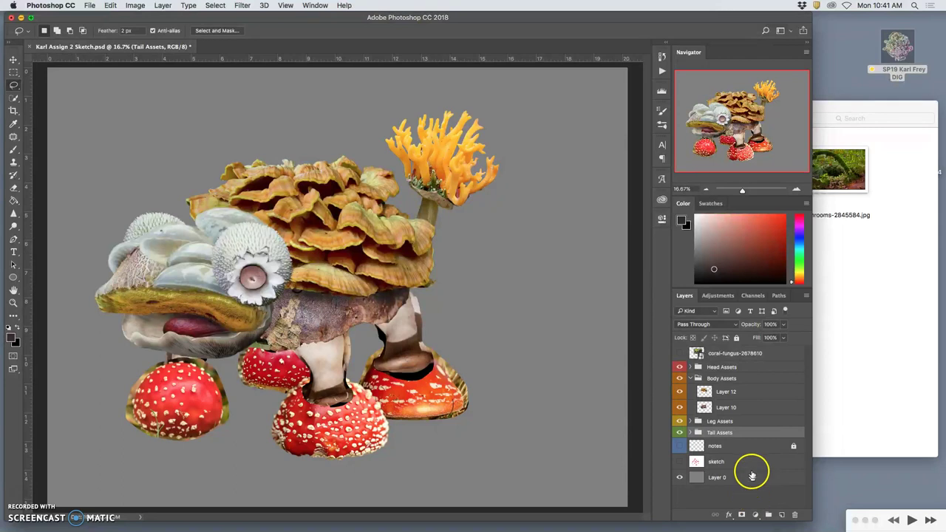
{"action": "left_click", "coordinate": [680, 434]}
{"action": "left_click", "coordinate": [680, 433]}
{"action": "key", "text": "ctrl+t"}
{"action": "left_click_drag", "start_coordinate": [519, 242], "coordinate": [501, 241]}
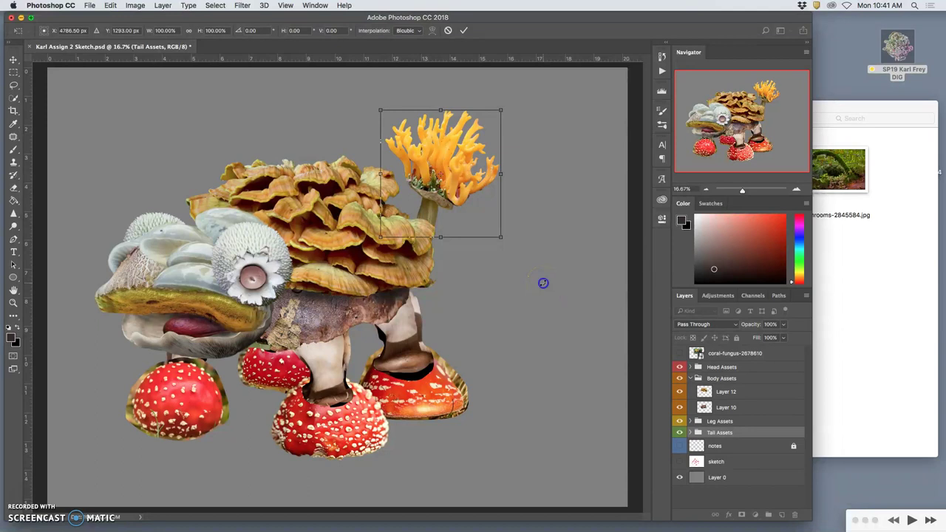
{"action": "key", "text": "Return"}
{"action": "key", "text": "l"}
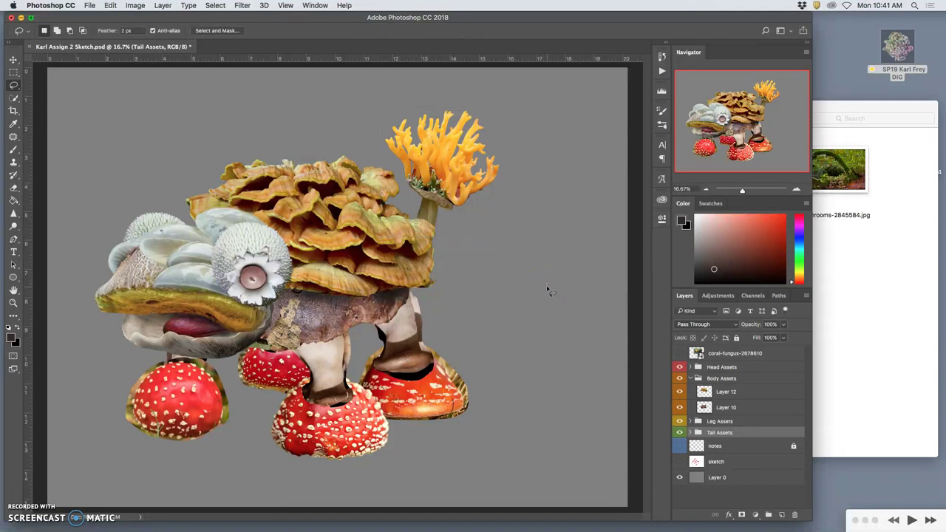
Step: Free-transform the Tail Assets group, pulling only its lower-left corner slightly outward to angle the stalk
{"action": "key", "text": "super+t"}
{"action": "right_click", "coordinate": [460, 206]}
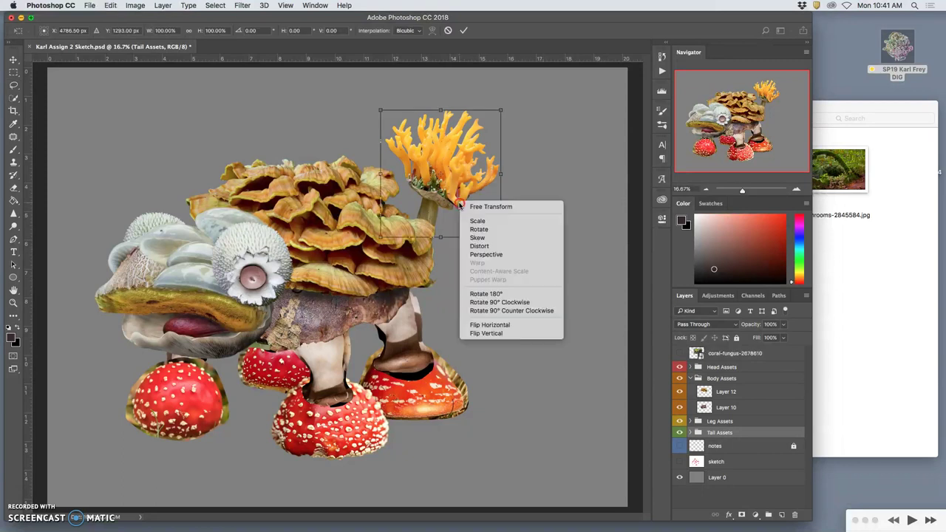
{"action": "left_click", "coordinate": [381, 236]}
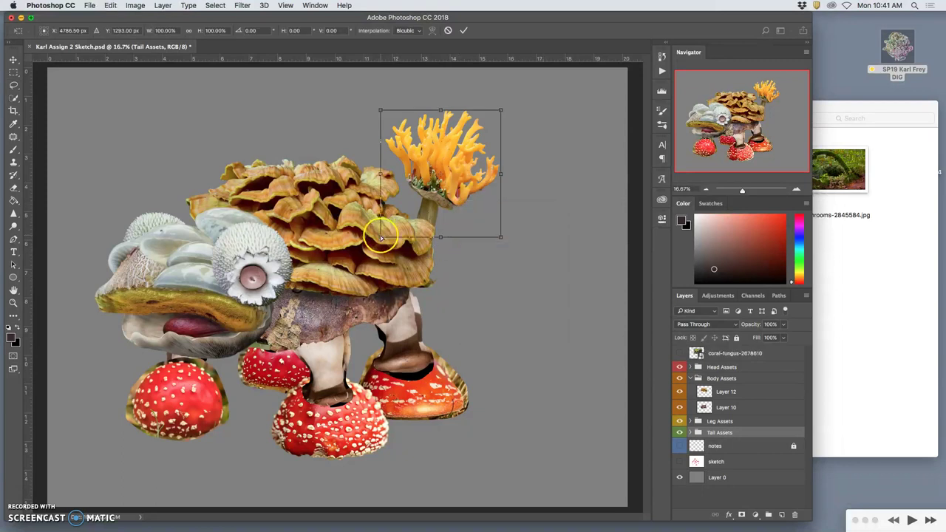
{"action": "left_click_drag", "start_coordinate": [381, 236], "coordinate": [374, 234]}
Step: Try skewing the Tail Assets group from its lower-right corner, and undo that adjustment
{"action": "right_click", "coordinate": [437, 206]}
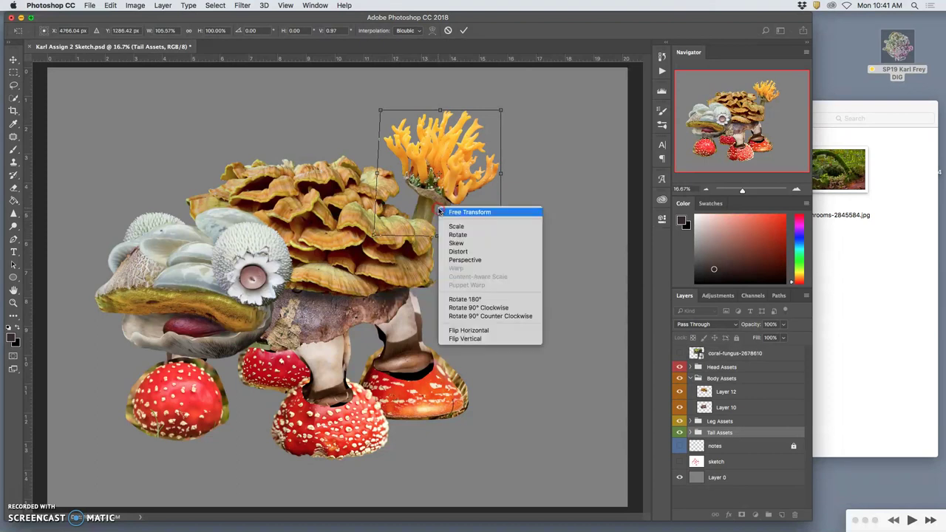
{"action": "left_click", "coordinate": [473, 244]}
{"action": "left_click_drag", "start_coordinate": [503, 233], "coordinate": [508, 241]}
{"action": "key", "text": "super+z"}
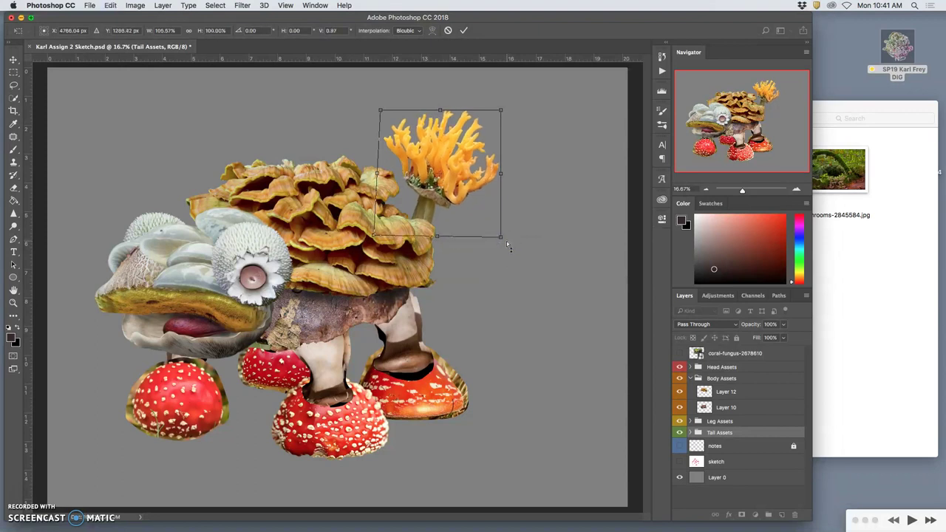
Step: Apply the transform to the Tail Assets group and compare the tail before and after, keeping the reshaped version
{"action": "key", "text": "Return"}
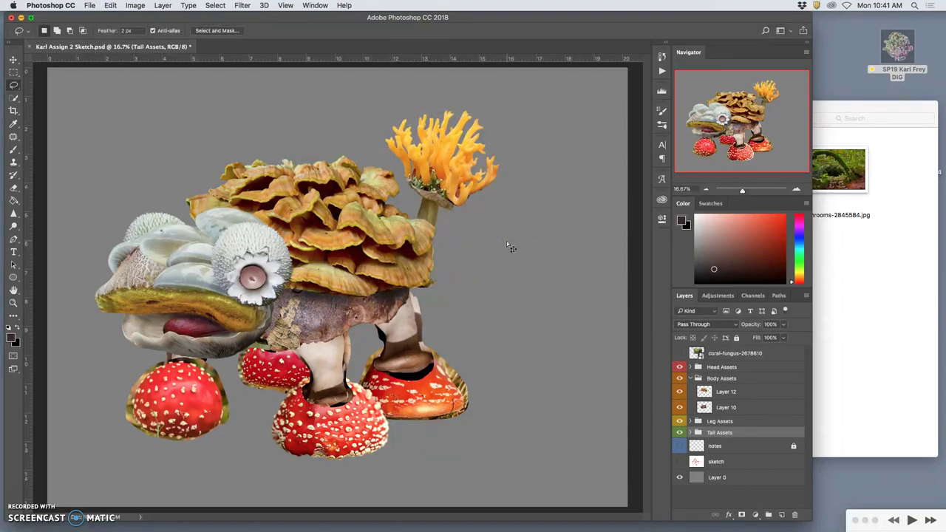
{"action": "key", "text": "super+z"}
{"action": "key", "text": "super+z"}
{"action": "key", "text": "super+z"}
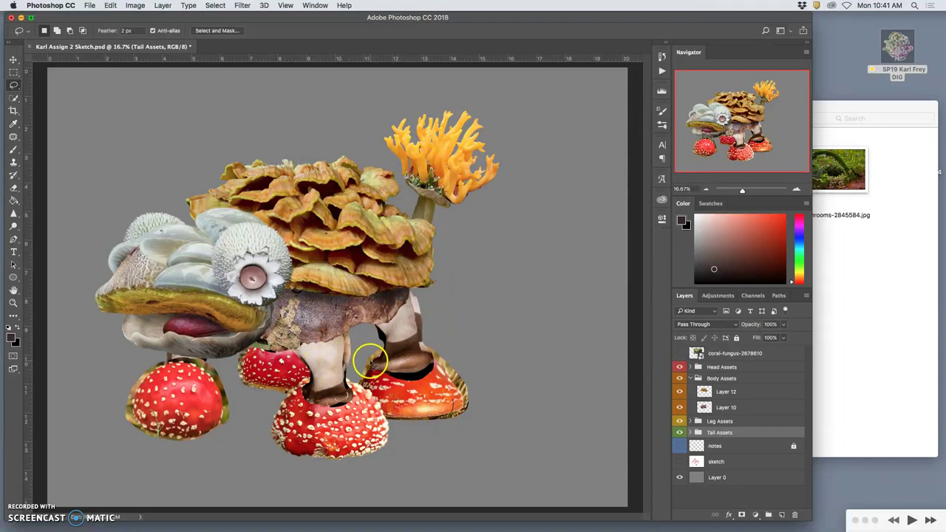
Step: Hide the Head Assets group, toggle Body Assets off and on, and hide the Tail Assets group
{"action": "key", "text": "super+minus"}
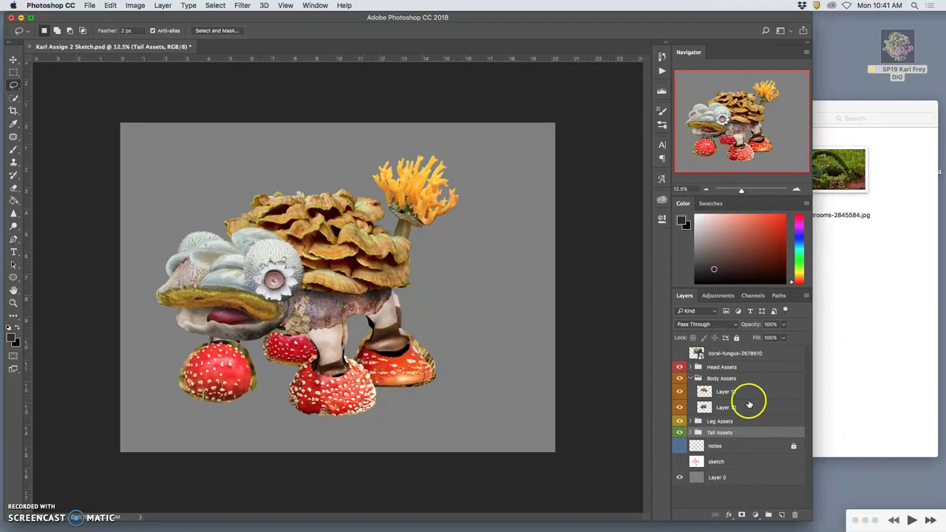
{"action": "left_click", "coordinate": [680, 366]}
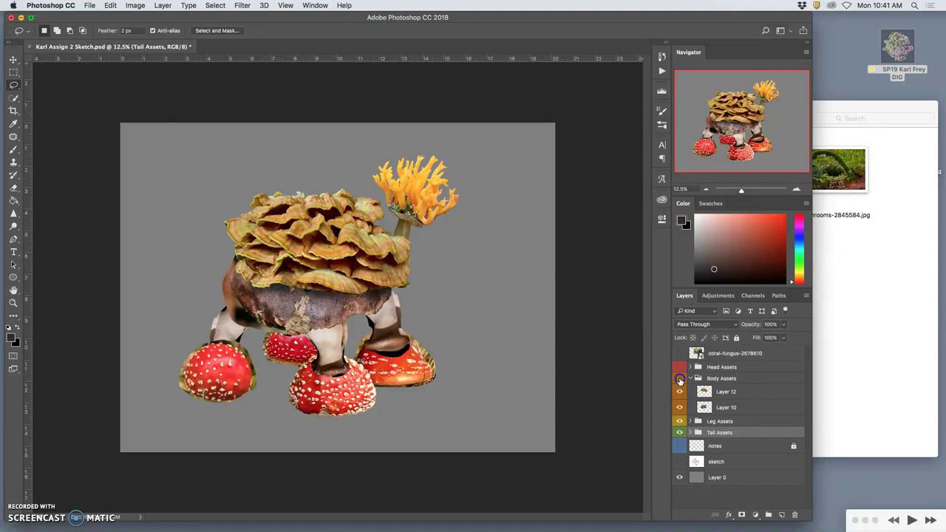
{"action": "left_click", "coordinate": [679, 378]}
{"action": "left_click", "coordinate": [680, 378]}
{"action": "left_click", "coordinate": [679, 379]}
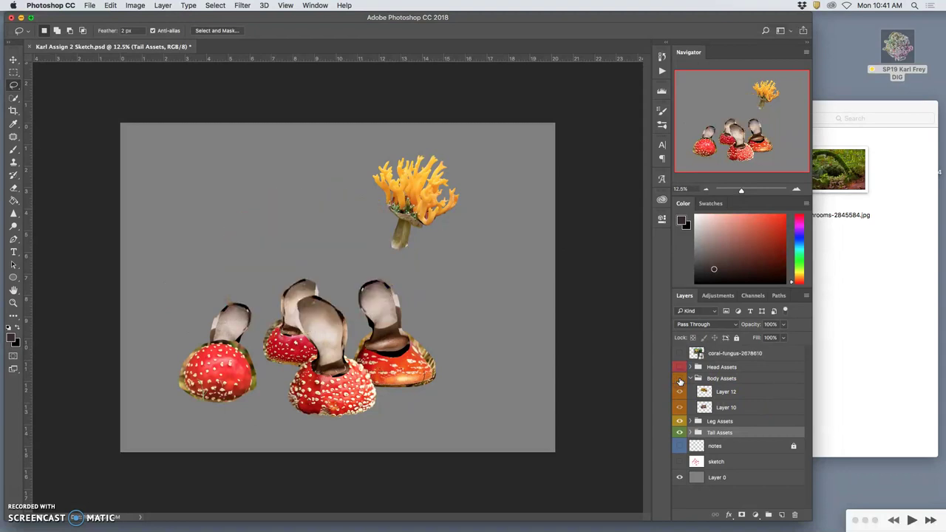
{"action": "left_click", "coordinate": [680, 379]}
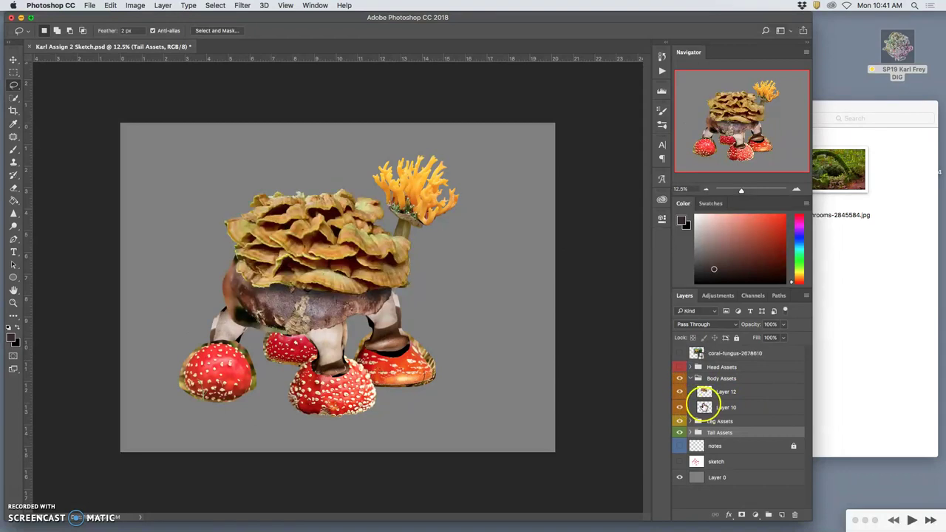
{"action": "left_click_drag", "start_coordinate": [706, 407], "coordinate": [677, 433]}
{"action": "left_click", "coordinate": [679, 432]}
Step: Set the Move tool to auto-select by Layer for picking the leg pieces on the canvas
{"action": "key", "text": "super+equal"}
{"action": "scroll", "coordinate": [491, 389], "scroll_direction": "down", "scroll_amount": 3}
{"action": "scroll", "coordinate": [482, 390], "scroll_direction": "left", "scroll_amount": 2}
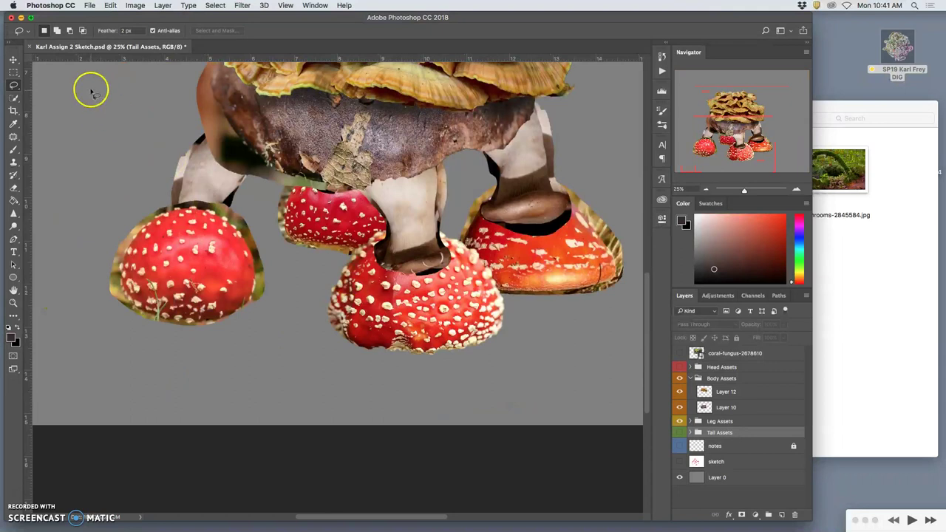
{"action": "left_click", "coordinate": [13, 59]}
{"action": "left_click", "coordinate": [101, 31]}
{"action": "left_click", "coordinate": [92, 42]}
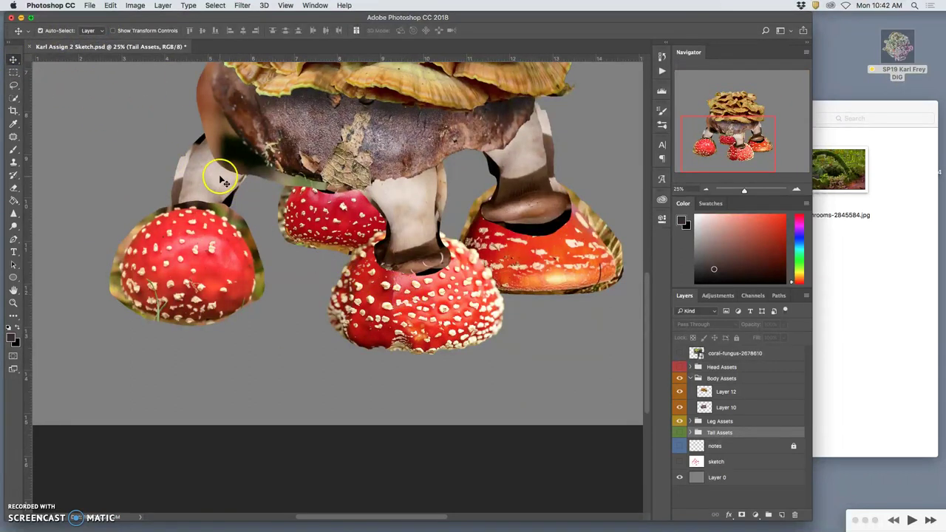
Step: Briefly show the head over the legs, hide it again, and select the leftmost leg's stalk, Layer 18 copy
{"action": "scroll", "coordinate": [223, 176], "scroll_direction": "up", "scroll_amount": 3}
{"action": "scroll", "coordinate": [224, 175], "scroll_direction": "up", "scroll_amount": 1}
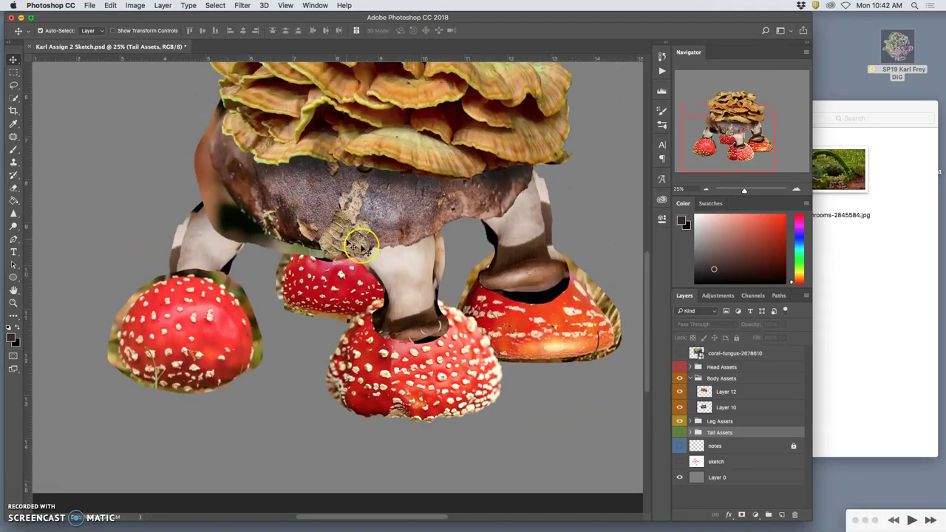
{"action": "left_click", "coordinate": [679, 367]}
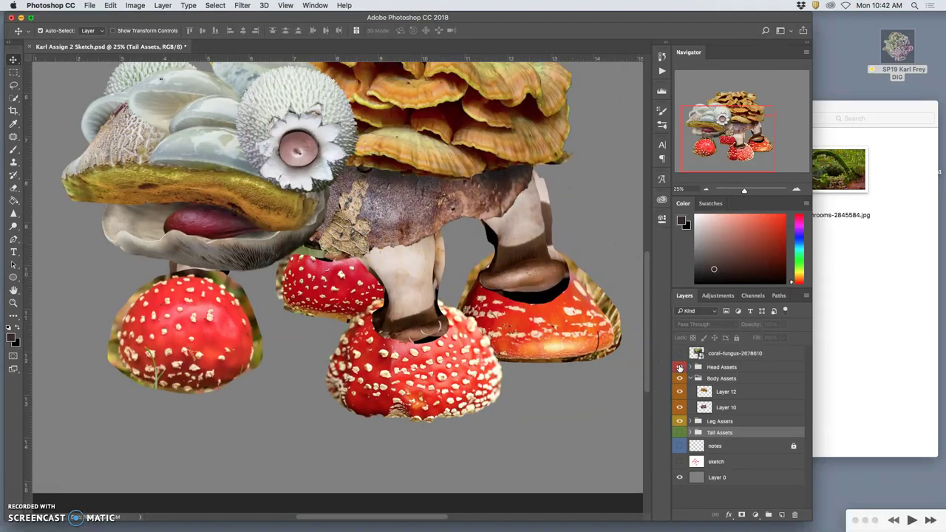
{"action": "left_click", "coordinate": [679, 368]}
{"action": "left_click", "coordinate": [194, 257]}
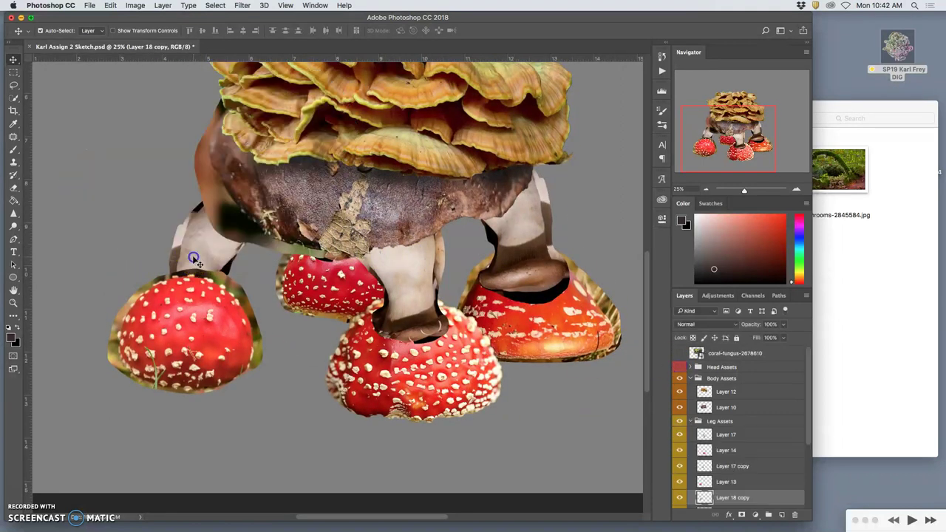
Step: Lasso the dark strip along the left side of the leftmost leg's stalk and delete it
{"action": "left_click", "coordinate": [13, 85]}
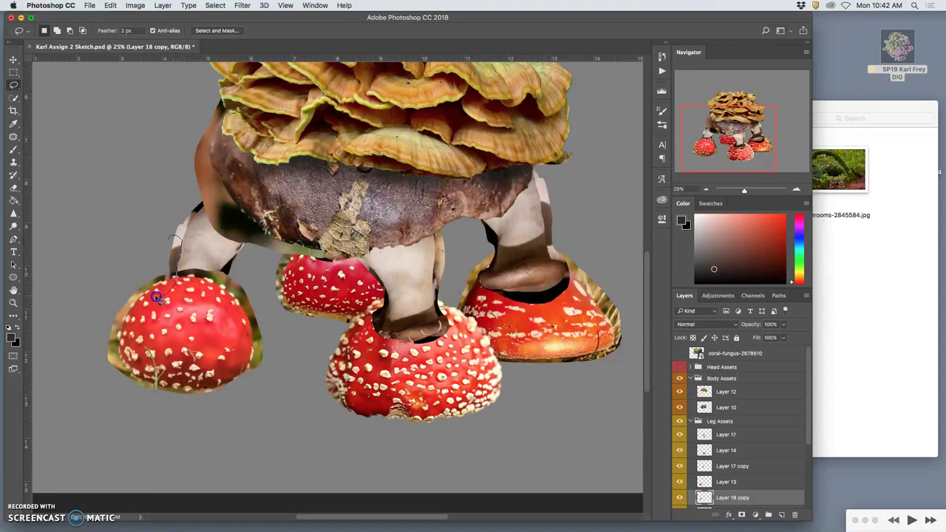
{"action": "mouse_move", "coordinate": [148, 290]}
{"action": "left_mouse_down"}
{"action": "mouse_move", "coordinate": [158, 241]}
{"action": "mouse_move", "coordinate": [181, 272]}
{"action": "left_mouse_up"}
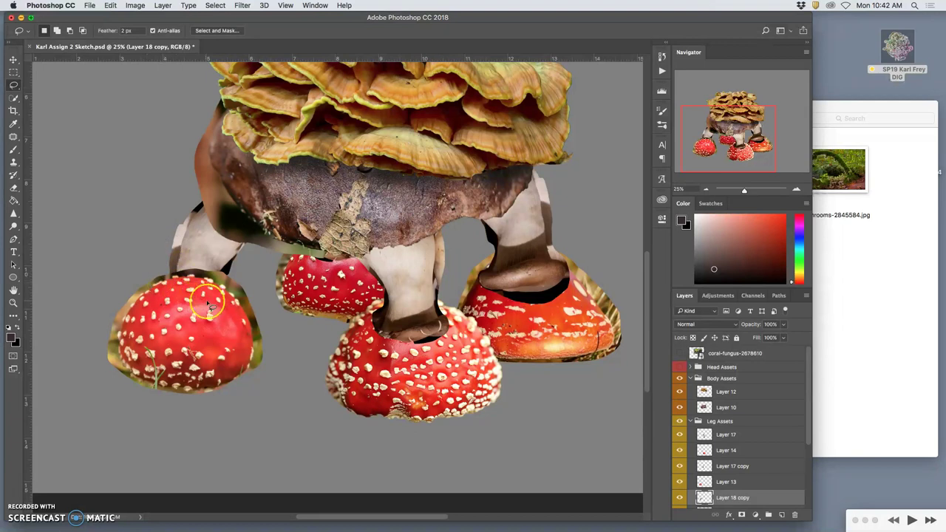
{"action": "left_click", "coordinate": [257, 275]}
{"action": "key", "text": "Delete"}
Step: Lasso and delete the dark edge on the right side of the leftmost leg's stalk, deselect, and show Head Assets
{"action": "left_click_drag", "start_coordinate": [249, 272], "coordinate": [245, 243]}
{"action": "left_click", "coordinate": [265, 267]}
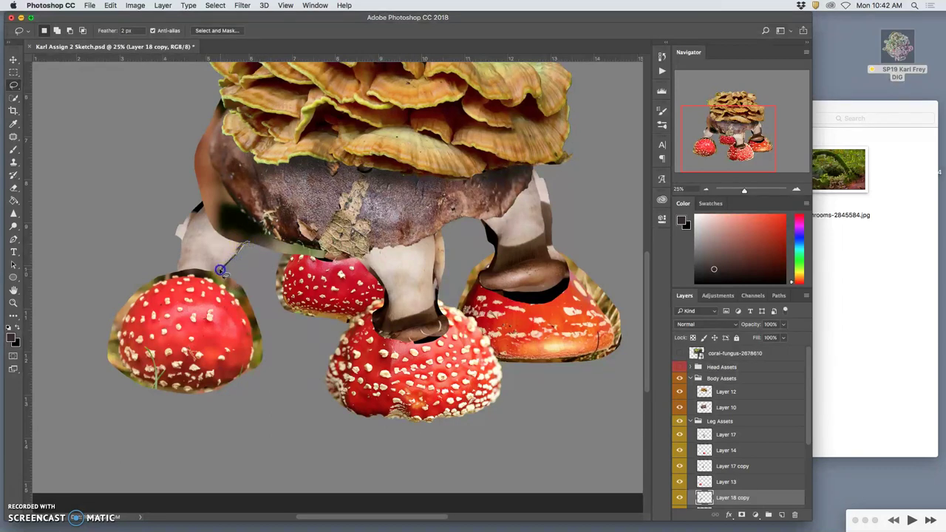
{"action": "left_click", "coordinate": [262, 280]}
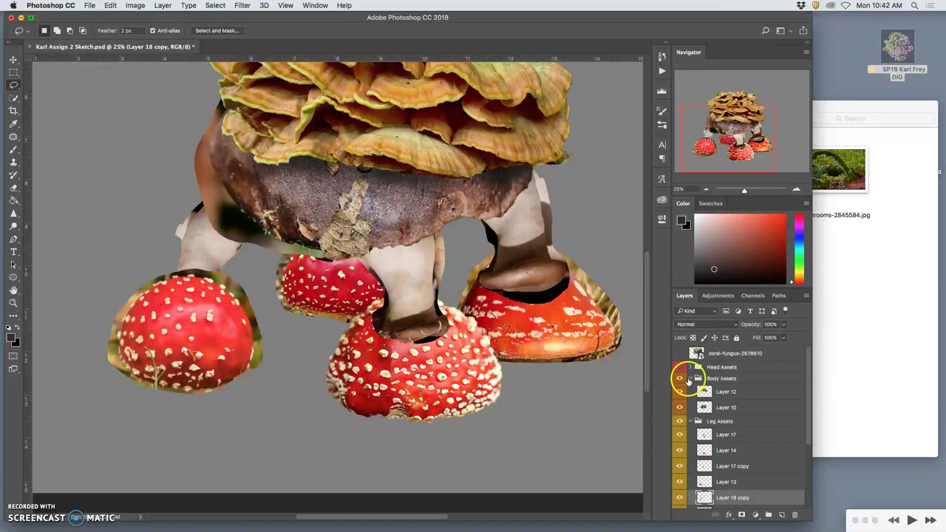
{"action": "left_click", "coordinate": [680, 366]}
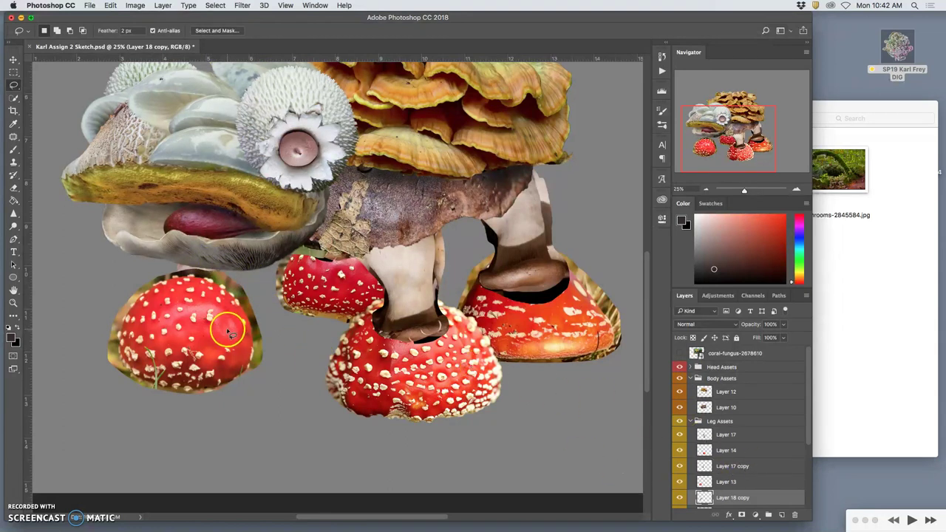
Step: Select the leftmost leg's red cap, Layer 13, lasso the background fringe along its left and lower-left side, delete it, and deselect
{"action": "left_click", "coordinate": [12, 58]}
{"action": "left_click", "coordinate": [246, 355]}
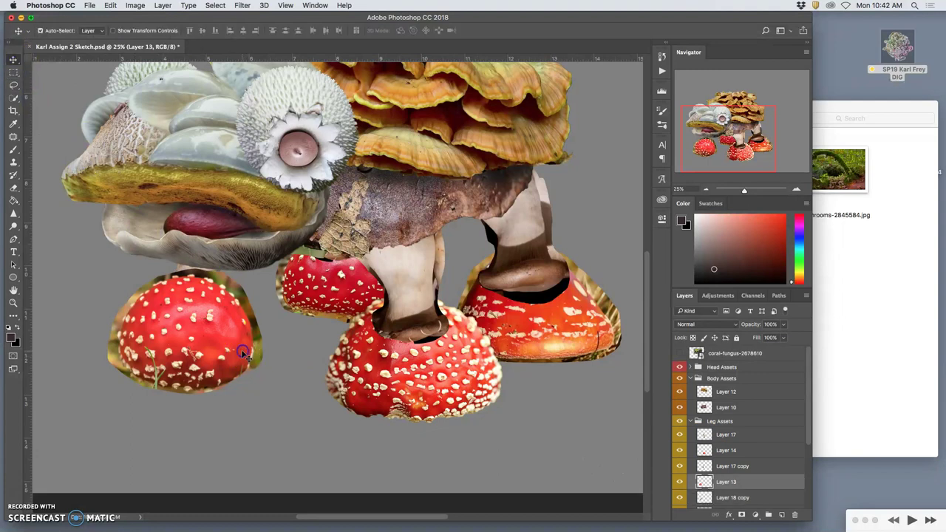
{"action": "key", "text": "super+plus"}
{"action": "key", "text": "super+plus"}
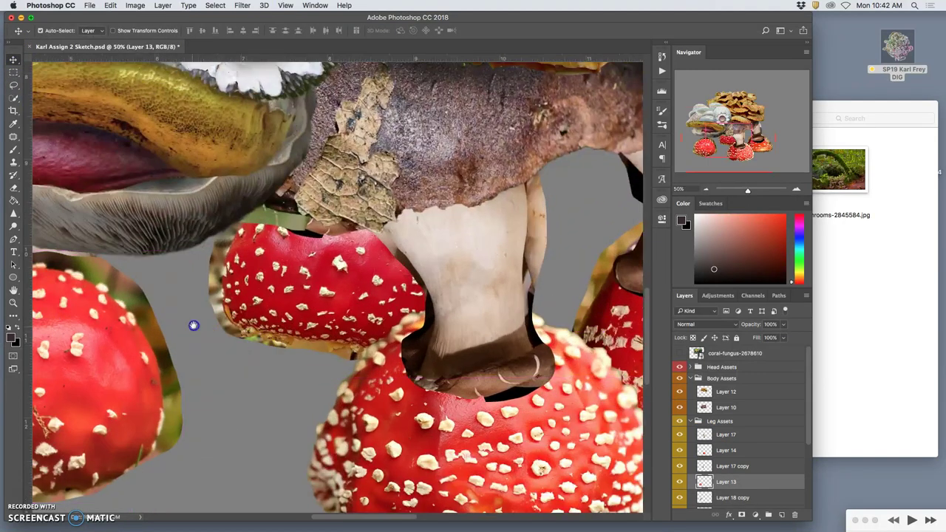
{"action": "left_click_drag", "start_coordinate": [212, 317], "coordinate": [361, 274]}
{"action": "left_click", "coordinate": [13, 85]}
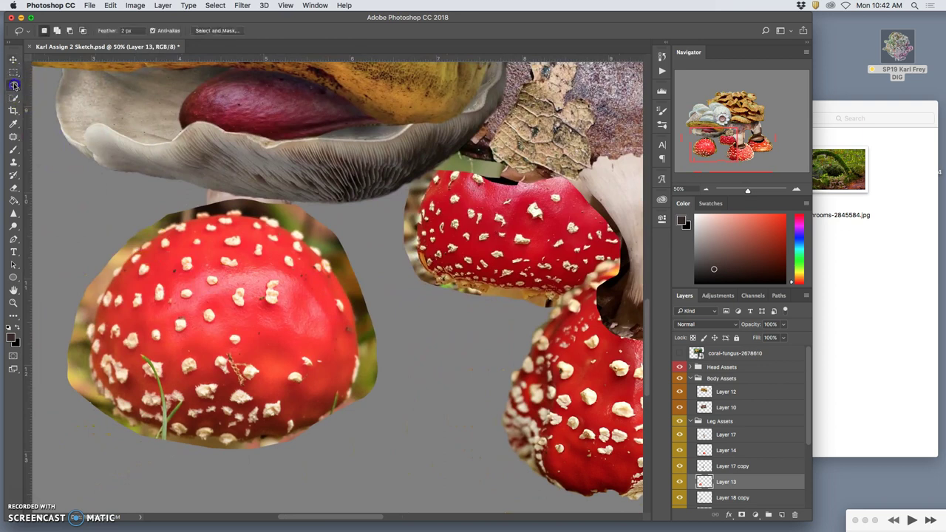
{"action": "left_click_drag", "start_coordinate": [158, 235], "coordinate": [155, 237]}
{"action": "mouse_move", "coordinate": [263, 473]}
{"action": "left_mouse_down"}
{"action": "mouse_move", "coordinate": [193, 486]}
{"action": "mouse_move", "coordinate": [90, 441]}
{"action": "mouse_move", "coordinate": [42, 377]}
{"action": "mouse_move", "coordinate": [57, 276]}
{"action": "mouse_move", "coordinate": [116, 208]}
{"action": "mouse_move", "coordinate": [169, 186]}
{"action": "left_mouse_up"}
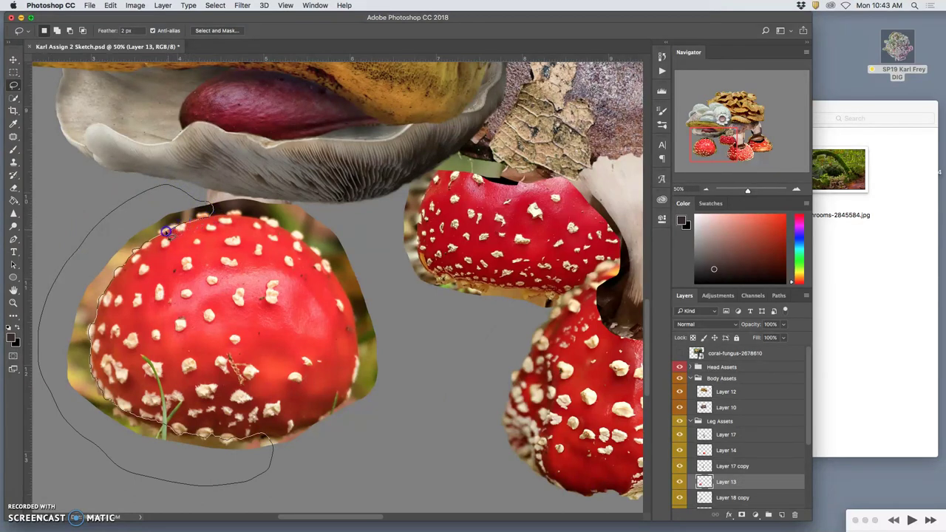
{"action": "left_click_drag", "start_coordinate": [158, 235], "coordinate": [159, 236]}
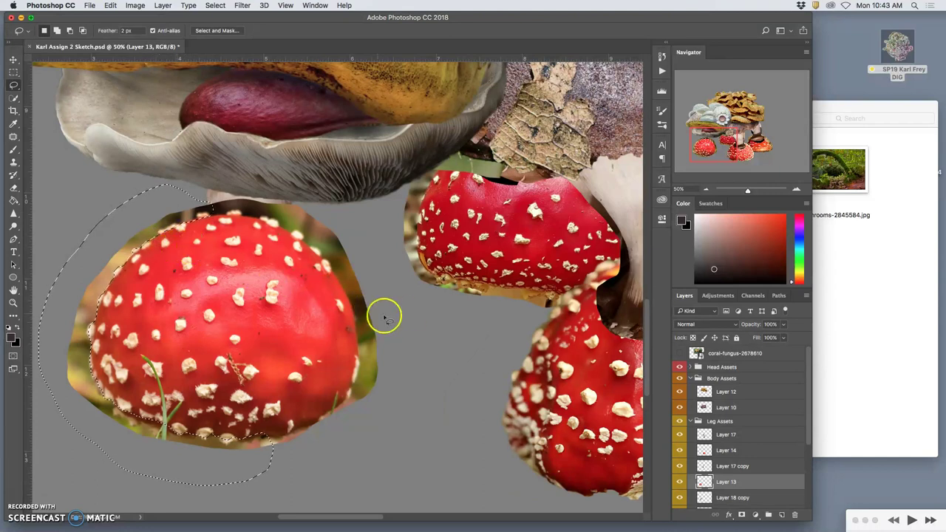
{"action": "left_click", "coordinate": [412, 297]}
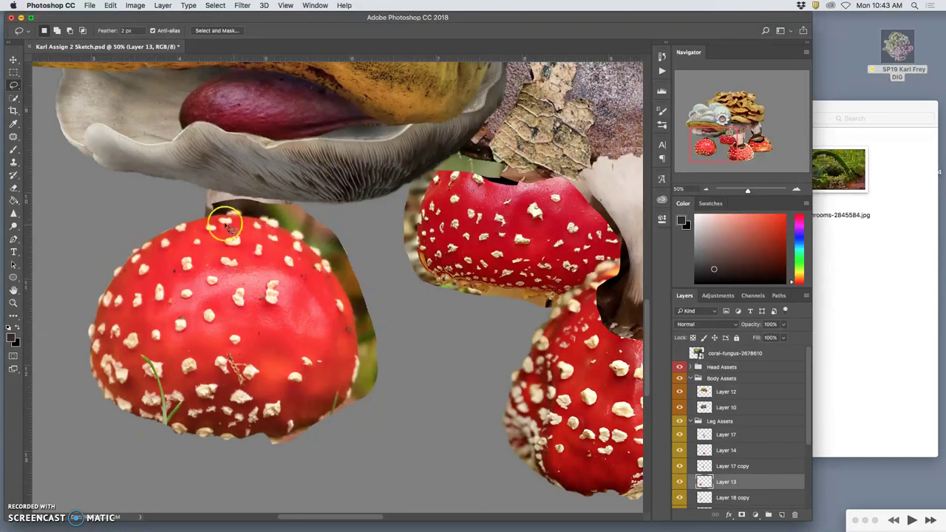
Step: Lasso the remaining background fringe around the top, right and bottom edges of the leftmost leg's cap, delete it, and deselect
{"action": "left_click_drag", "start_coordinate": [207, 215], "coordinate": [228, 204]}
{"action": "left_click", "coordinate": [547, 184]}
{"action": "left_click_drag", "start_coordinate": [250, 218], "coordinate": [259, 220]}
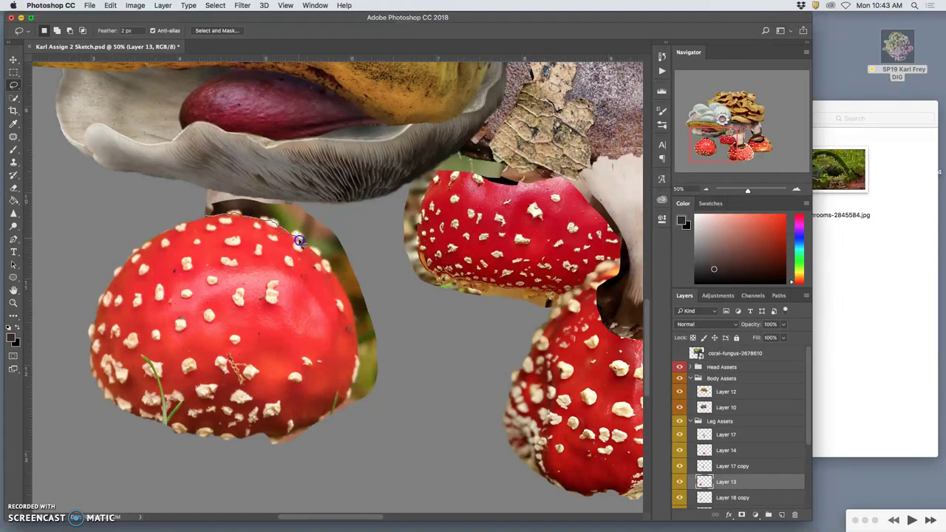
{"action": "left_click_drag", "start_coordinate": [312, 250], "coordinate": [317, 254]}
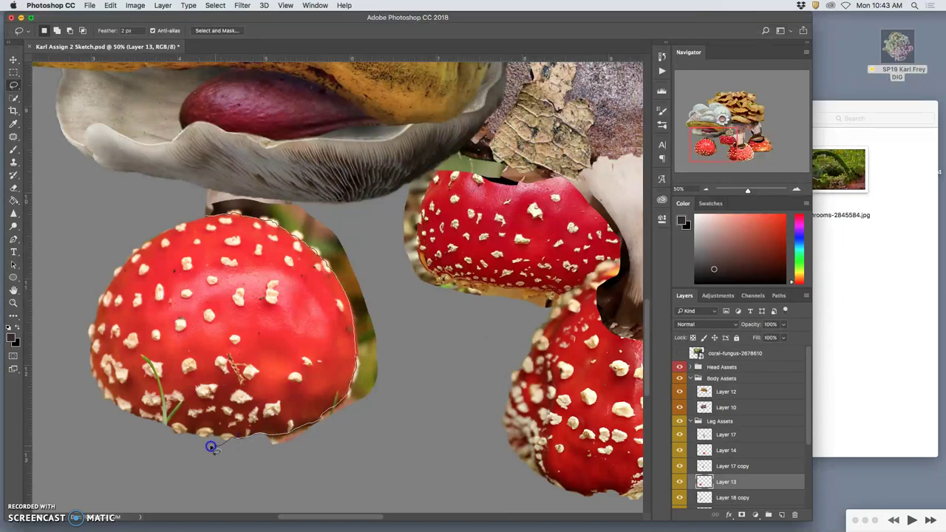
{"action": "mouse_move", "coordinate": [210, 447]}
{"action": "left_mouse_down"}
{"action": "mouse_move", "coordinate": [314, 482]}
{"action": "mouse_move", "coordinate": [406, 400]}
{"action": "mouse_move", "coordinate": [389, 288]}
{"action": "mouse_move", "coordinate": [310, 197]}
{"action": "mouse_move", "coordinate": [226, 176]}
{"action": "mouse_move", "coordinate": [194, 191]}
{"action": "left_mouse_up"}
{"action": "key", "text": "BackSpace"}
{"action": "key", "text": "super+d"}
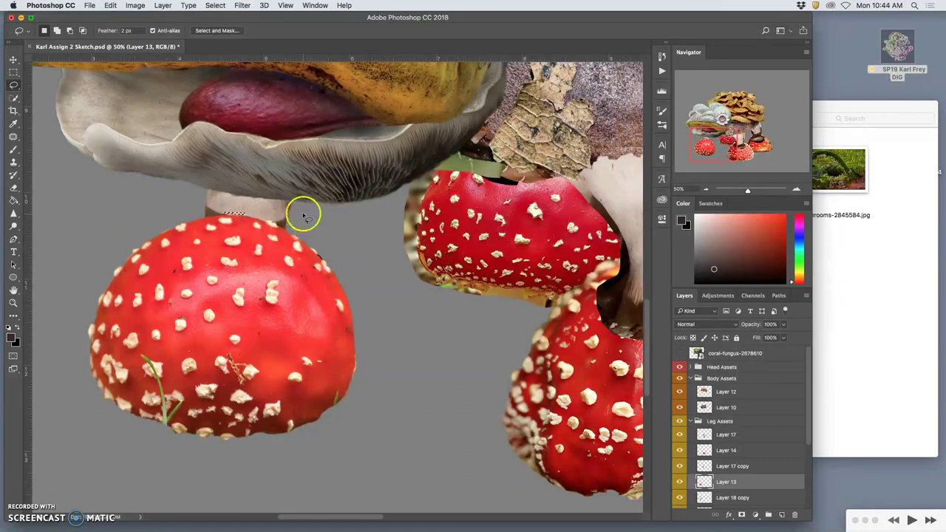
Step: Free-transform the leftmost leg's cap, squashing its height to about 93% and shifting it slightly right under the stalk
{"action": "key", "text": "ctrl+t"}
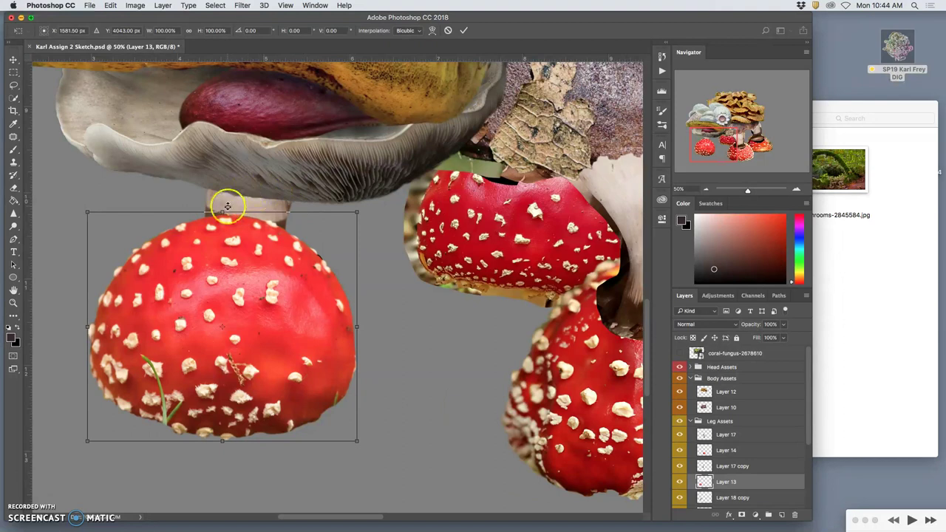
{"action": "left_click_drag", "start_coordinate": [223, 213], "coordinate": [222, 228]}
{"action": "left_click_drag", "start_coordinate": [323, 306], "coordinate": [348, 299]}
{"action": "key", "text": "super+minus"}
{"action": "key", "text": "super+minus"}
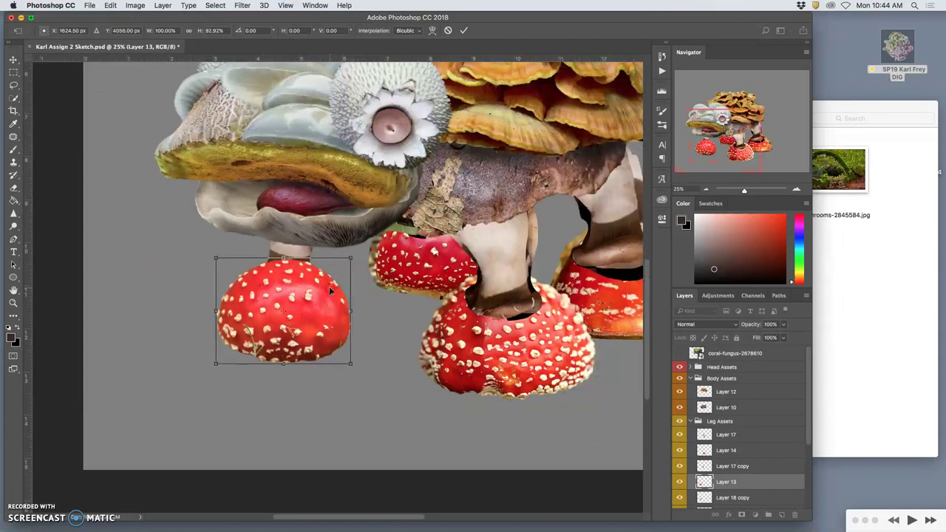
Step: Try a horizontal flip of the leftmost leg's cap and undo it
{"action": "right_click", "coordinate": [331, 288]}
{"action": "left_click", "coordinate": [368, 410]}
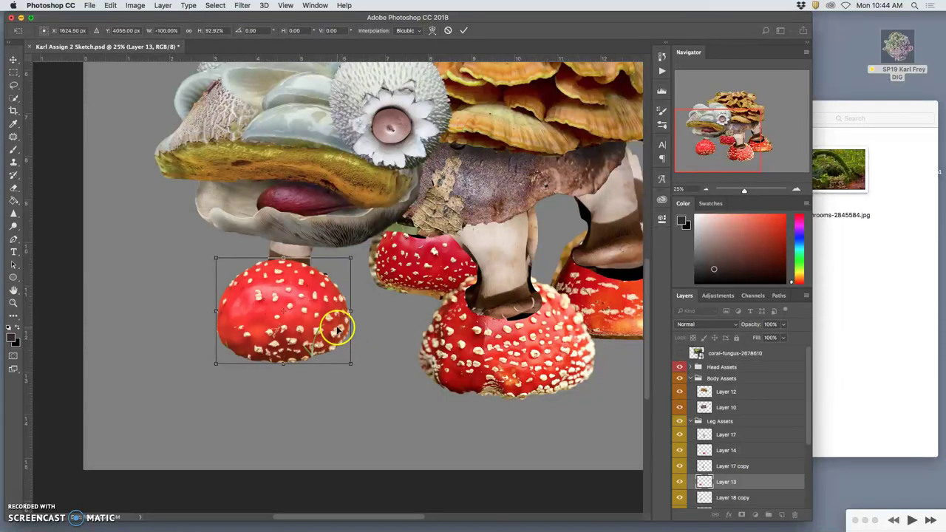
{"action": "key", "text": "super+z"}
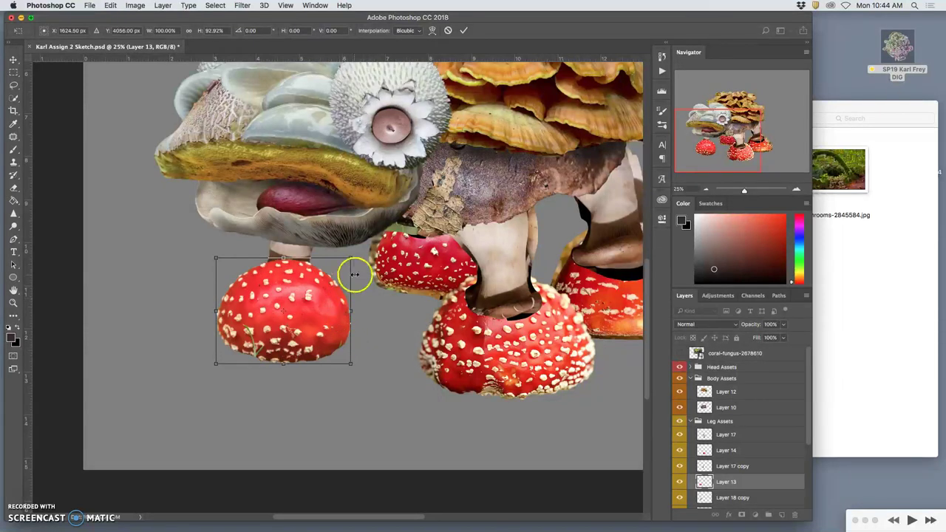
Step: Warp the cap's right side and top into a rounder shape, apply the transform, and move Layer 13 below Layer 18 copy
{"action": "right_click", "coordinate": [335, 277]}
{"action": "left_click", "coordinate": [354, 337]}
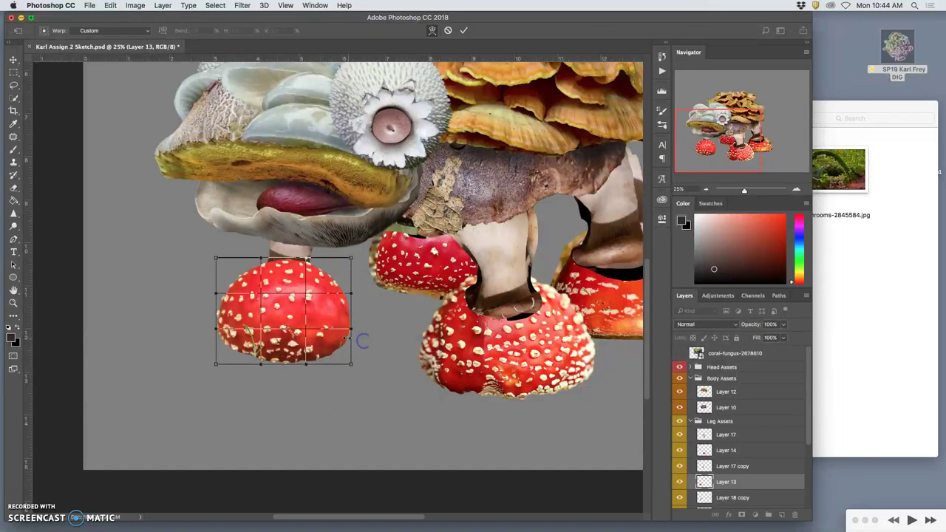
{"action": "left_click_drag", "start_coordinate": [356, 337], "coordinate": [329, 338]}
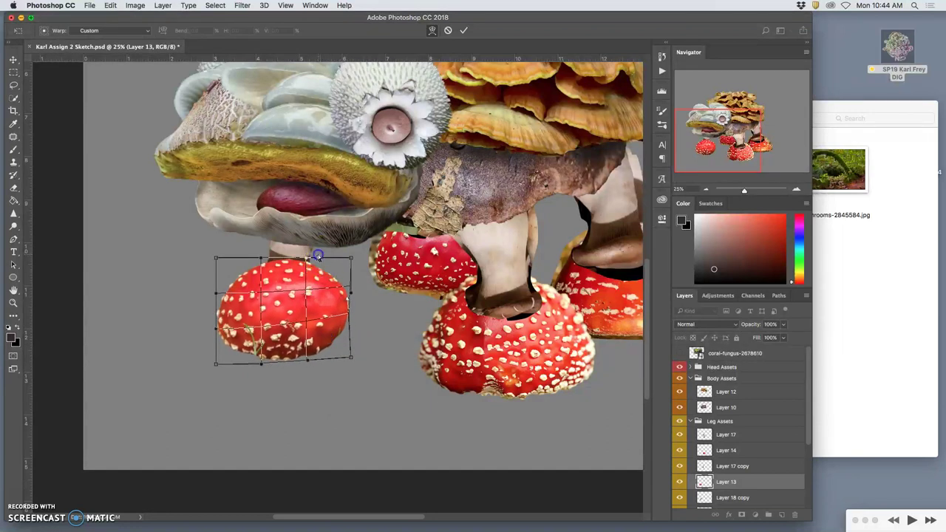
{"action": "left_click_drag", "start_coordinate": [250, 278], "coordinate": [289, 272]}
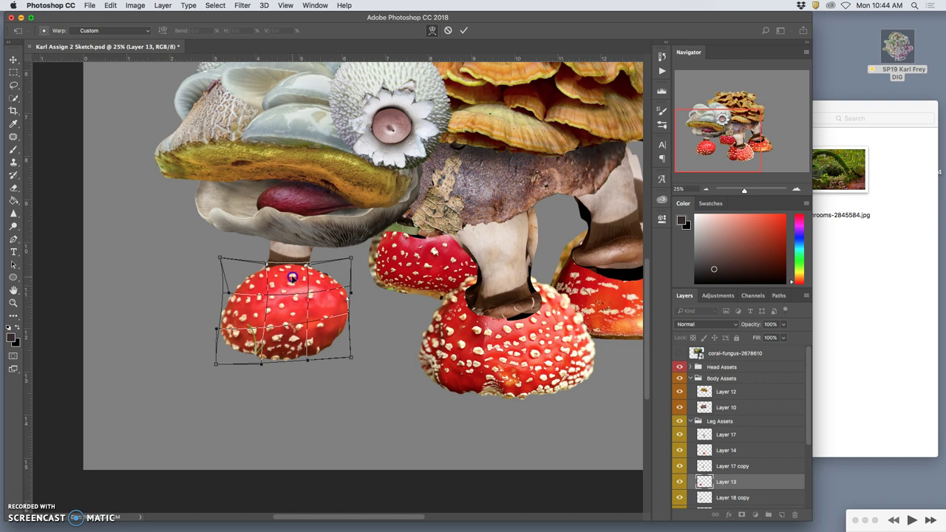
{"action": "key", "text": "Return"}
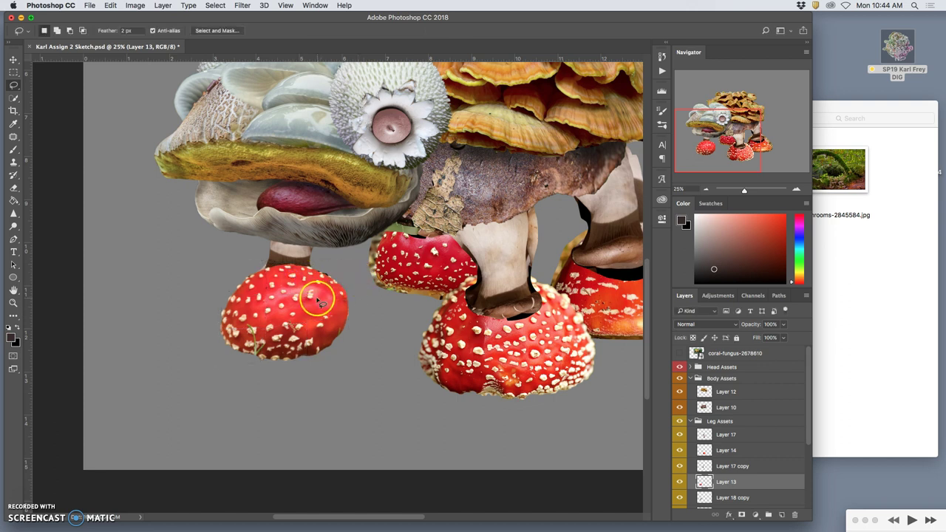
{"action": "key", "text": "super+bracketleft"}
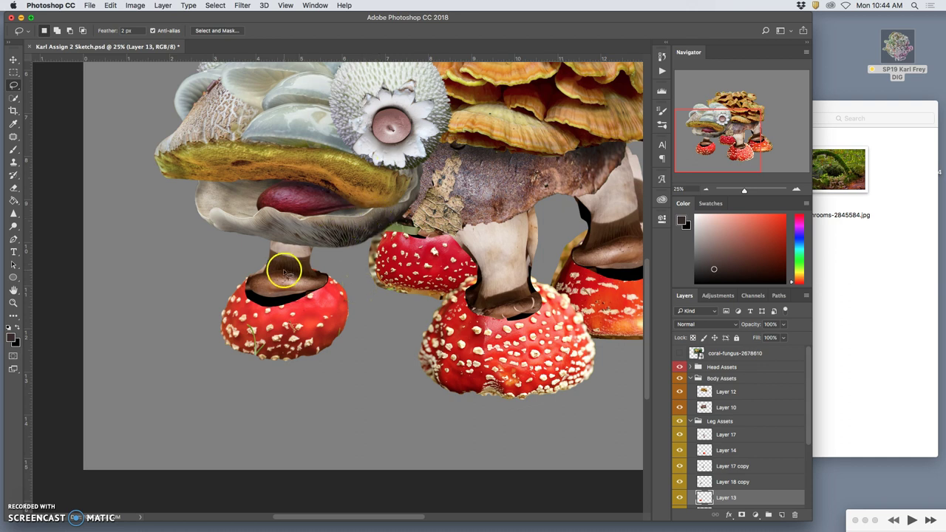
Step: Select the stalk, Layer 18 copy, lasso the black remnants around its brown base, delete them, and deselect
{"action": "left_click", "coordinate": [14, 61]}
{"action": "left_click", "coordinate": [291, 259]}
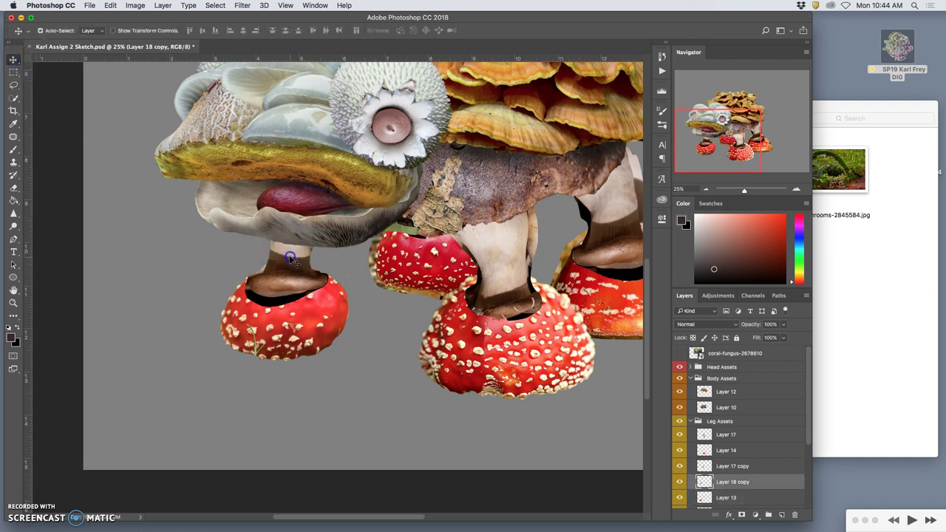
{"action": "key", "text": "super+equal"}
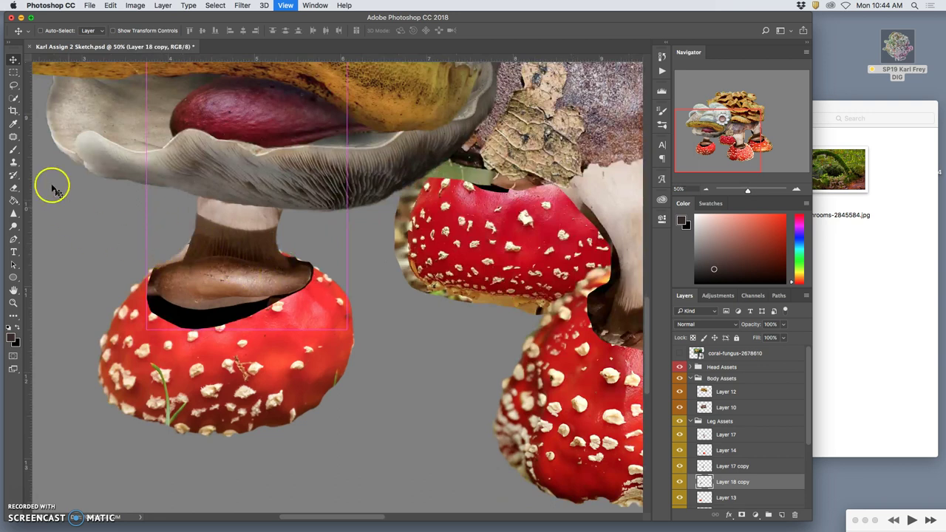
{"action": "left_click", "coordinate": [14, 87]}
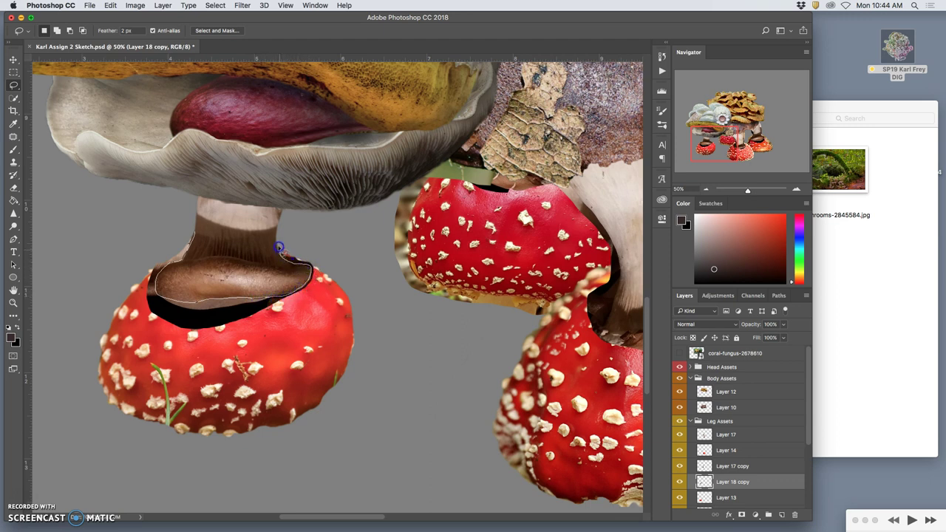
{"action": "mouse_move", "coordinate": [327, 249]}
{"action": "left_mouse_down"}
{"action": "mouse_move", "coordinate": [274, 375]}
{"action": "mouse_move", "coordinate": [103, 364]}
{"action": "mouse_move", "coordinate": [175, 232]}
{"action": "left_mouse_up"}
{"action": "key", "text": "Delete"}
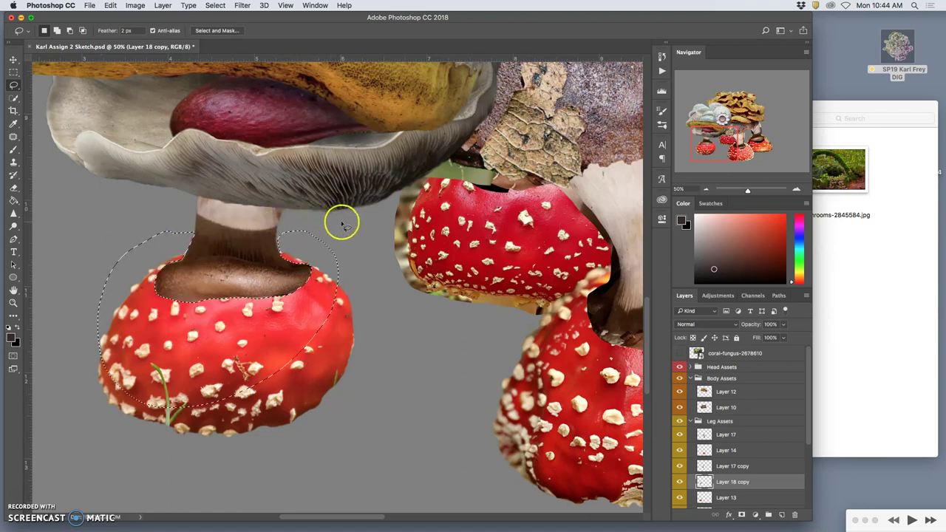
{"action": "key", "text": "ctrl+d"}
Step: Lasso and delete the protruding right tip of the stalk's brown base to round it off, and deselect
{"action": "left_click_drag", "start_coordinate": [293, 261], "coordinate": [293, 261]}
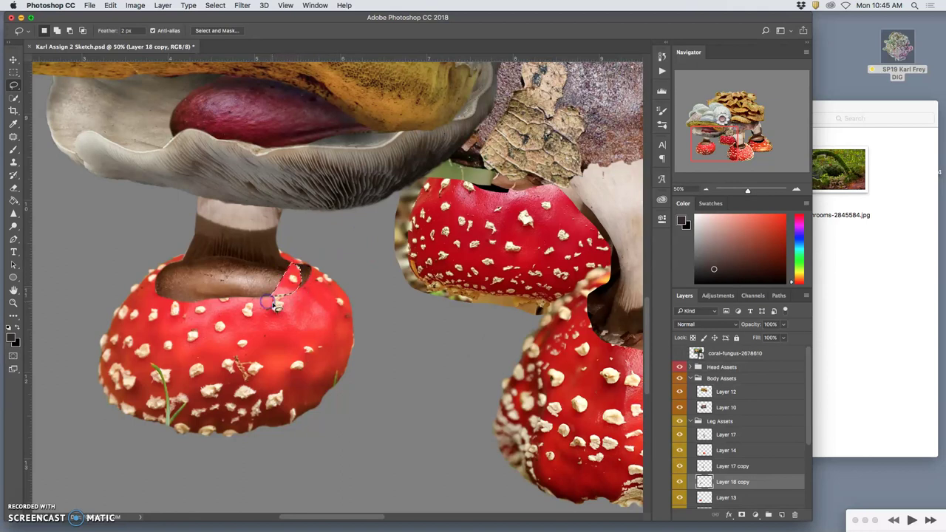
{"action": "mouse_move", "coordinate": [275, 307]}
{"action": "left_mouse_down"}
{"action": "mouse_move", "coordinate": [291, 306]}
{"action": "mouse_move", "coordinate": [296, 264]}
{"action": "left_mouse_up"}
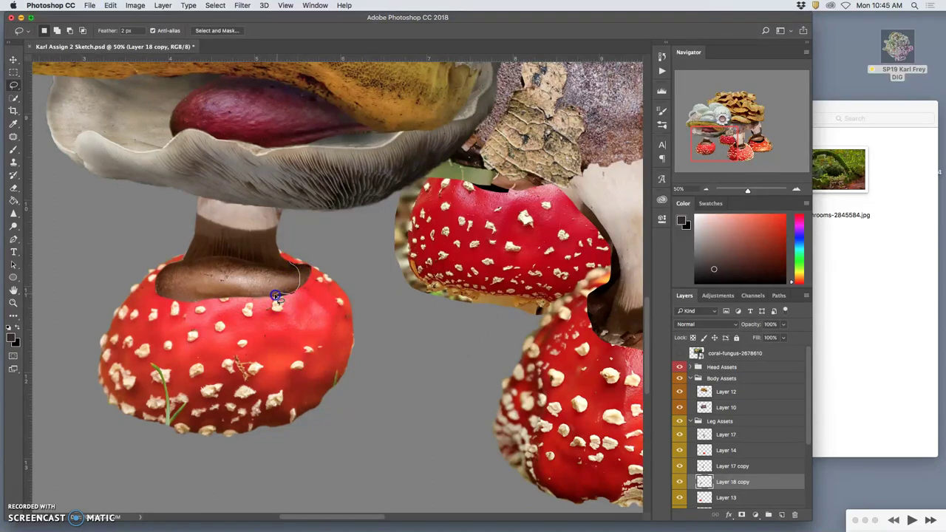
{"action": "mouse_move", "coordinate": [288, 323]}
{"action": "left_mouse_down"}
{"action": "mouse_move", "coordinate": [342, 278]}
{"action": "mouse_move", "coordinate": [305, 242]}
{"action": "left_mouse_up"}
{"action": "key", "text": "Delete"}
{"action": "left_click", "coordinate": [345, 234]}
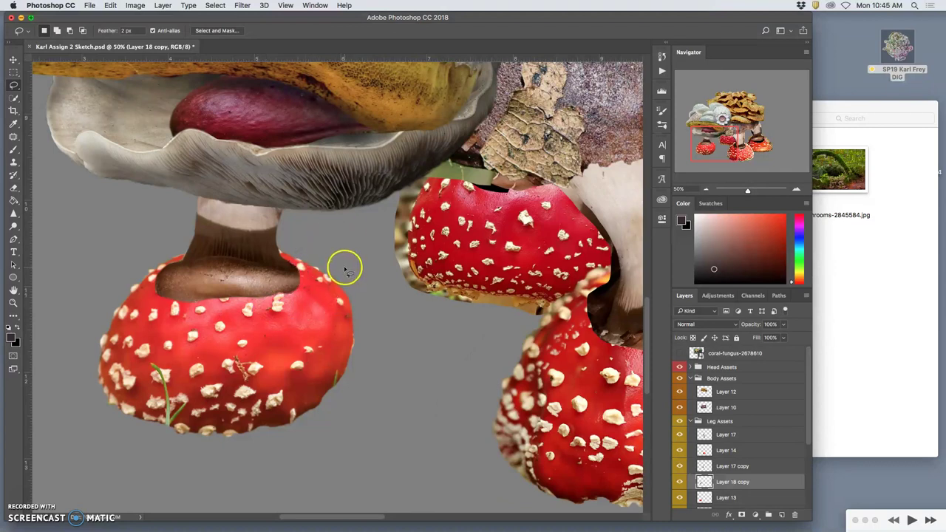
Step: Select Layer 13 and darken the edges of the leftmost cap with the Burn tool, using the Highlights range at 16% exposure
{"action": "key", "text": "super+minus"}
{"action": "key", "text": "super+minus"}
{"action": "key", "text": "super+minus"}
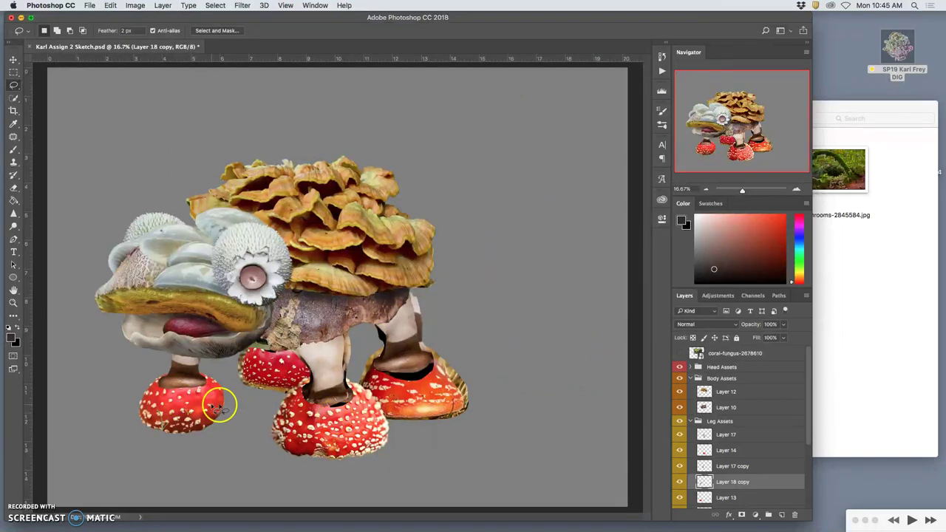
{"action": "key", "text": "super+equal"}
{"action": "left_click_drag", "start_coordinate": [226, 411], "coordinate": [285, 317]}
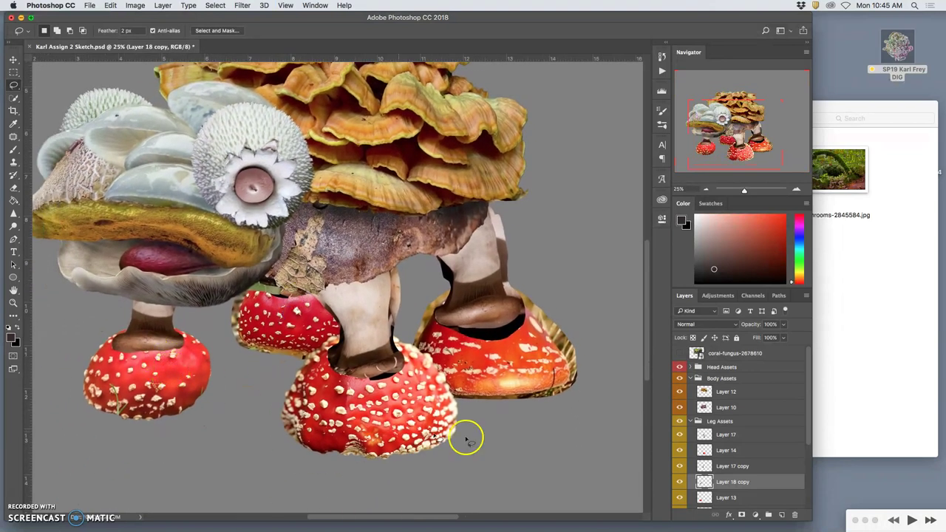
{"action": "left_click", "coordinate": [13, 61]}
{"action": "left_click", "coordinate": [146, 382]}
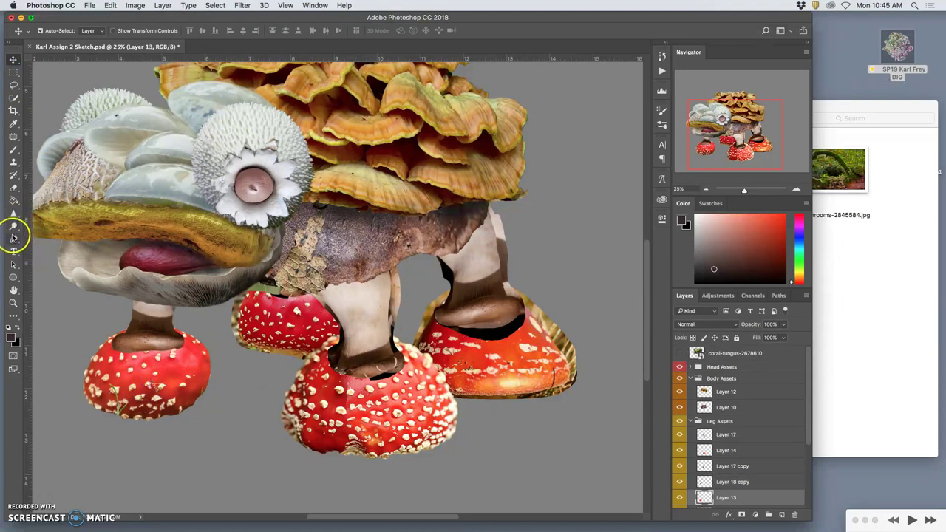
{"action": "left_click_drag", "start_coordinate": [14, 225], "coordinate": [39, 234]}
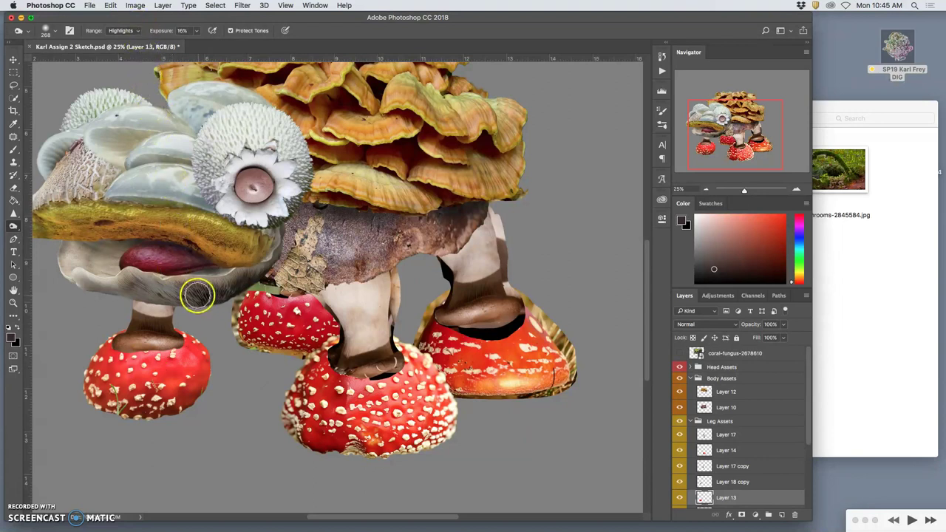
{"action": "mouse_move", "coordinate": [182, 338]}
{"action": "left_mouse_down"}
{"action": "mouse_move", "coordinate": [155, 340]}
{"action": "mouse_move", "coordinate": [188, 339]}
{"action": "mouse_move", "coordinate": [156, 366]}
{"action": "mouse_move", "coordinate": [154, 328]}
{"action": "mouse_move", "coordinate": [205, 355]}
{"action": "mouse_move", "coordinate": [205, 403]}
{"action": "left_mouse_up"}
{"action": "mouse_move", "coordinate": [88, 344]}
{"action": "left_mouse_down"}
{"action": "mouse_move", "coordinate": [112, 330]}
{"action": "mouse_move", "coordinate": [101, 375]}
{"action": "mouse_move", "coordinate": [206, 352]}
{"action": "mouse_move", "coordinate": [184, 337]}
{"action": "mouse_move", "coordinate": [194, 390]}
{"action": "left_mouse_up"}
{"action": "mouse_move", "coordinate": [164, 419]}
{"action": "left_mouse_down"}
{"action": "mouse_move", "coordinate": [189, 283]}
{"action": "mouse_move", "coordinate": [208, 263]}
{"action": "mouse_move", "coordinate": [201, 344]}
{"action": "mouse_move", "coordinate": [115, 348]}
{"action": "mouse_move", "coordinate": [112, 338]}
{"action": "mouse_move", "coordinate": [114, 397]}
{"action": "mouse_move", "coordinate": [143, 386]}
{"action": "mouse_move", "coordinate": [108, 404]}
{"action": "mouse_move", "coordinate": [231, 399]}
{"action": "left_mouse_up"}
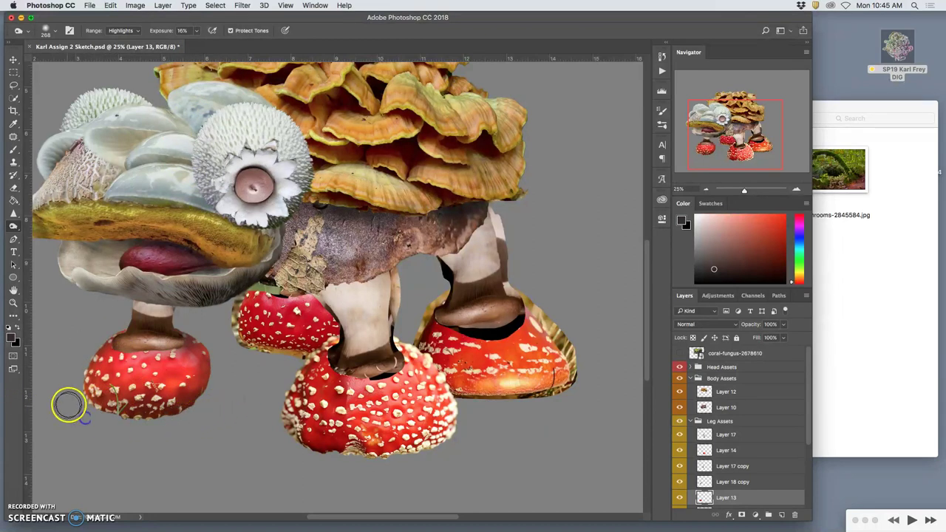
{"action": "mouse_move", "coordinate": [281, 421]}
{"action": "left_mouse_down"}
{"action": "mouse_move", "coordinate": [93, 410]}
{"action": "mouse_move", "coordinate": [247, 414]}
{"action": "mouse_move", "coordinate": [248, 367]}
{"action": "mouse_move", "coordinate": [182, 359]}
{"action": "mouse_move", "coordinate": [177, 283]}
{"action": "left_mouse_up"}
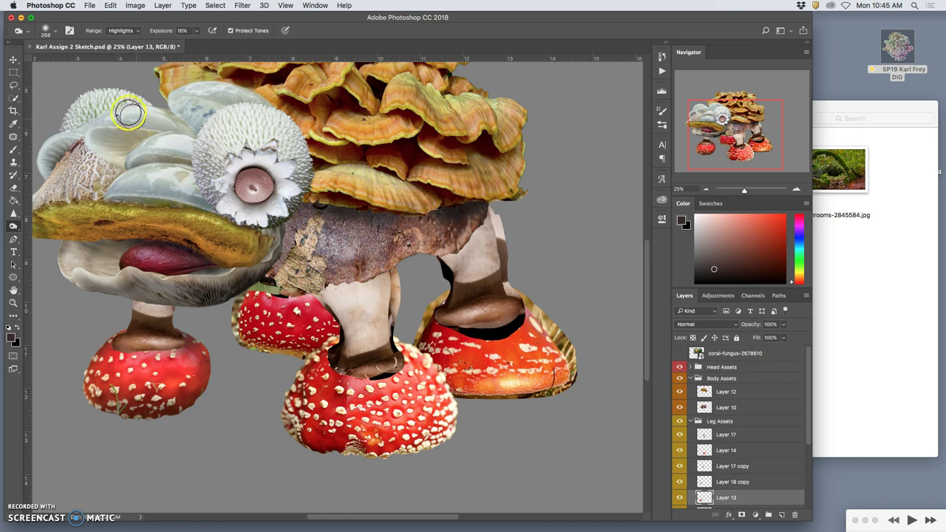
Step: Set the burn range to Midtones, darken the cap's top around the stalk base, and select the stalk, Layer 18 copy
{"action": "left_click", "coordinate": [133, 31]}
{"action": "left_click", "coordinate": [121, 22]}
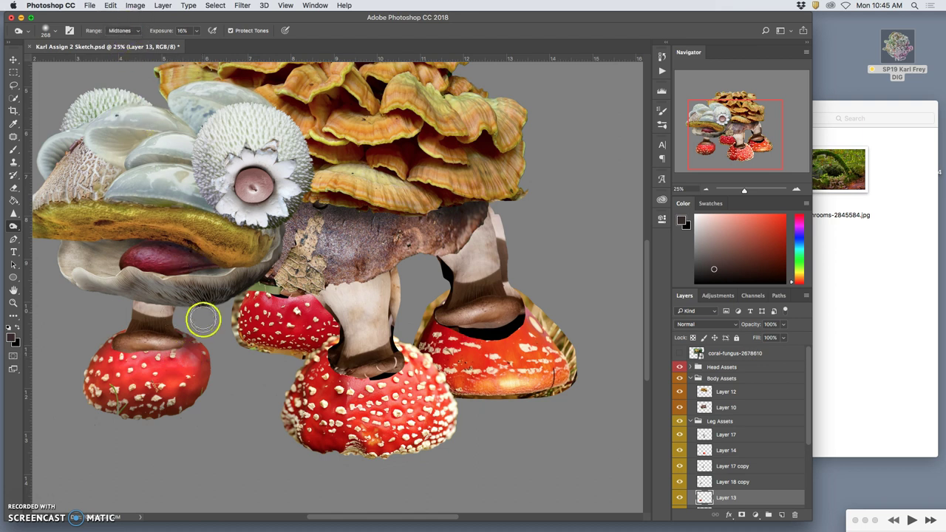
{"action": "mouse_move", "coordinate": [139, 351]}
{"action": "left_mouse_down"}
{"action": "mouse_move", "coordinate": [180, 347]}
{"action": "mouse_move", "coordinate": [111, 348]}
{"action": "mouse_move", "coordinate": [185, 346]}
{"action": "left_mouse_up"}
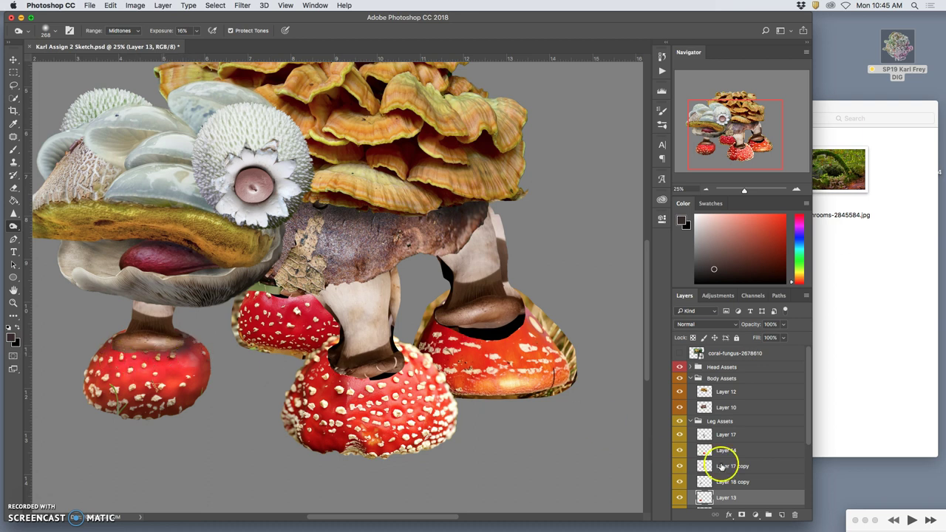
{"action": "left_click", "coordinate": [13, 58]}
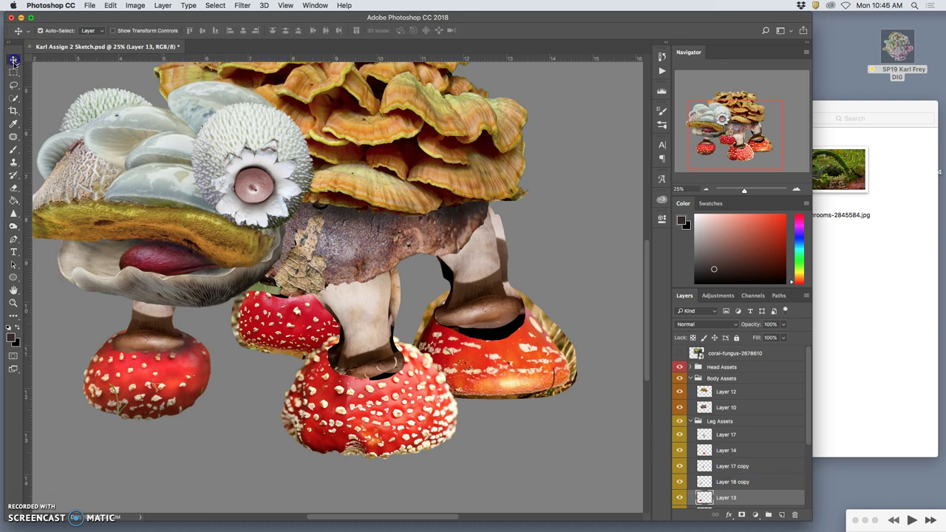
{"action": "left_click", "coordinate": [148, 333]}
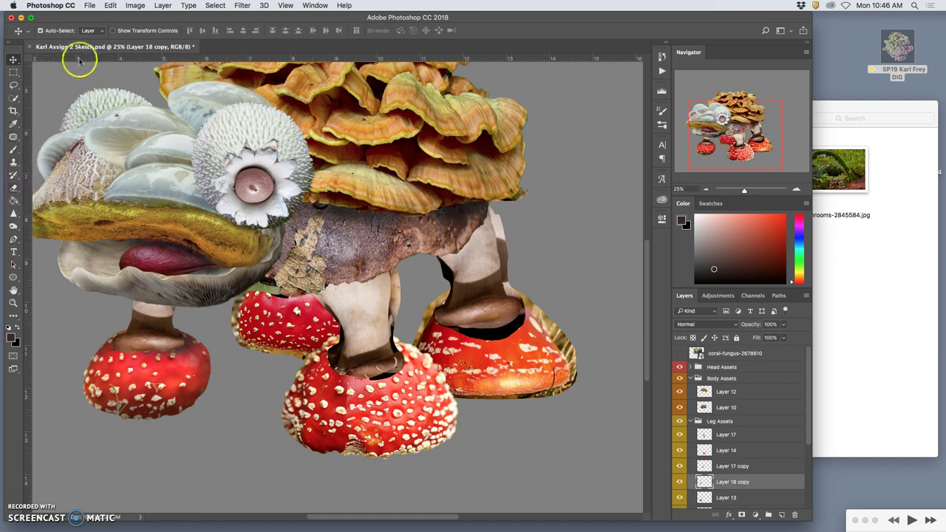
Step: Darken the leftmost stalk, Layer 18 copy, and the top of its cap, Layer 13, with the Burn tool in the Midtones range
{"action": "left_click", "coordinate": [103, 33]}
{"action": "left_click", "coordinate": [93, 36]}
{"action": "left_click", "coordinate": [13, 226]}
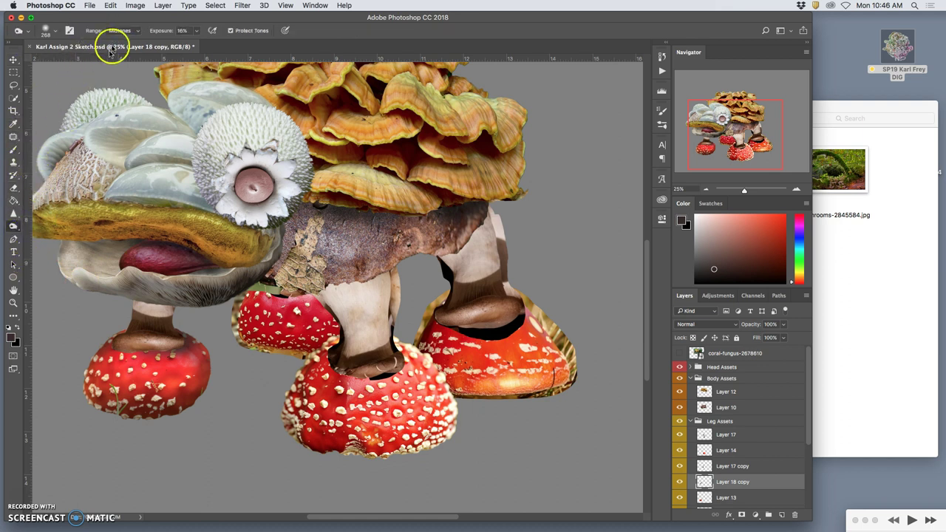
{"action": "left_click", "coordinate": [124, 30]}
{"action": "left_click", "coordinate": [123, 37]}
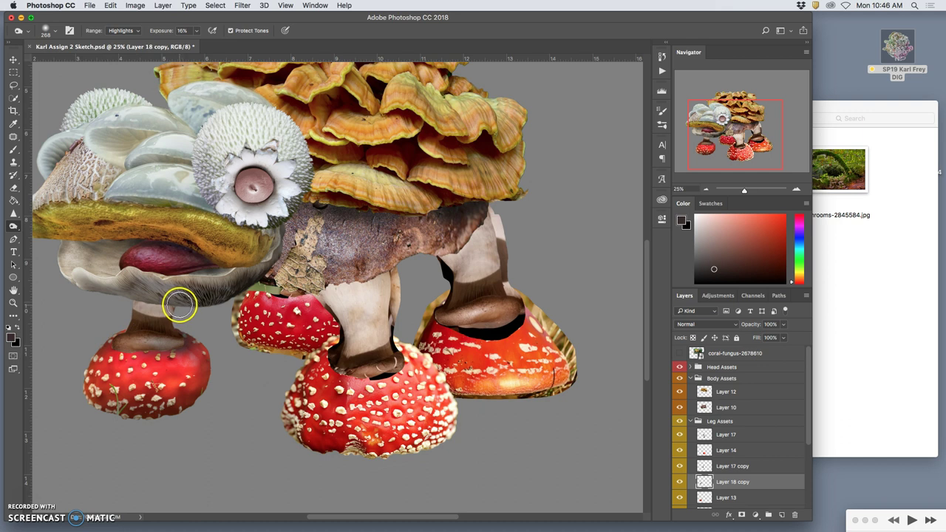
{"action": "left_click", "coordinate": [123, 31]}
{"action": "left_click", "coordinate": [122, 23]}
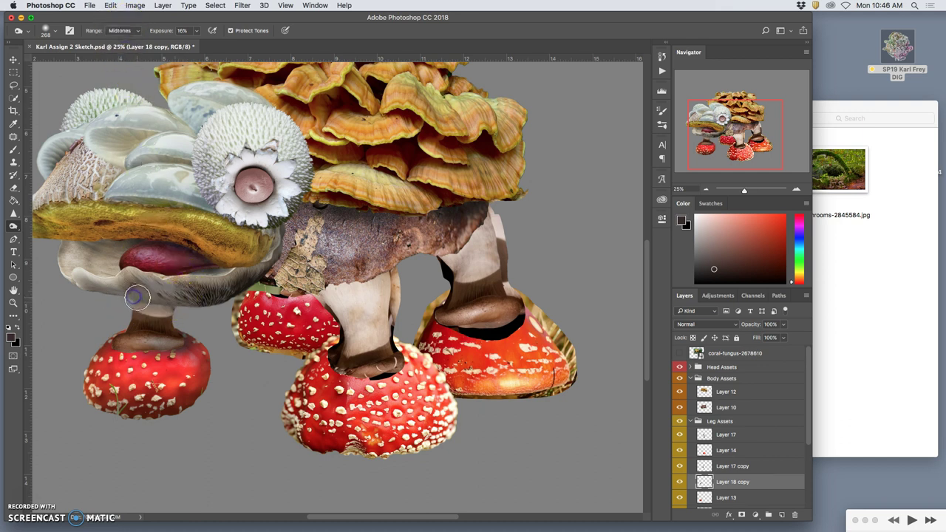
{"action": "mouse_move", "coordinate": [214, 334]}
{"action": "left_mouse_down"}
{"action": "mouse_move", "coordinate": [101, 360]}
{"action": "mouse_move", "coordinate": [125, 360]}
{"action": "mouse_move", "coordinate": [117, 349]}
{"action": "mouse_move", "coordinate": [233, 368]}
{"action": "mouse_move", "coordinate": [166, 372]}
{"action": "mouse_move", "coordinate": [119, 352]}
{"action": "mouse_move", "coordinate": [190, 374]}
{"action": "mouse_move", "coordinate": [140, 360]}
{"action": "mouse_move", "coordinate": [104, 364]}
{"action": "mouse_move", "coordinate": [130, 374]}
{"action": "left_mouse_up"}
{"action": "left_click", "coordinate": [165, 373], "text": "super"}
{"action": "left_click", "coordinate": [119, 353]}
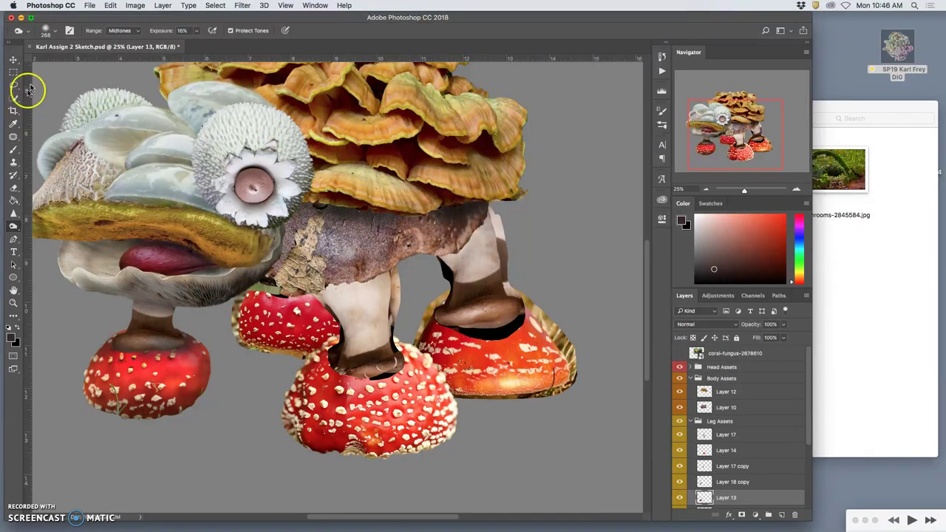
Step: Tone down the red of the leftmost cap, Layer 13, with the Sponge tool in Desaturate mode at 27% flow
{"action": "left_click", "coordinate": [15, 227]}
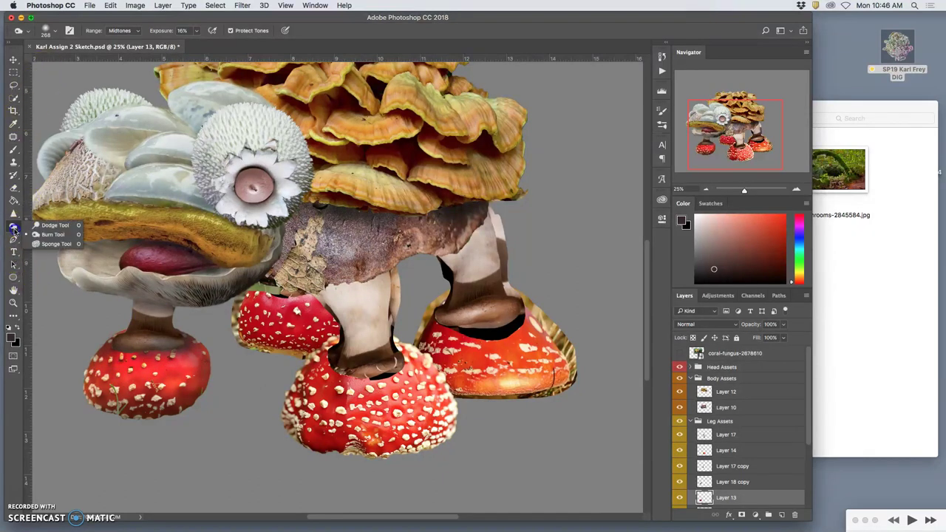
{"action": "left_click", "coordinate": [55, 244]}
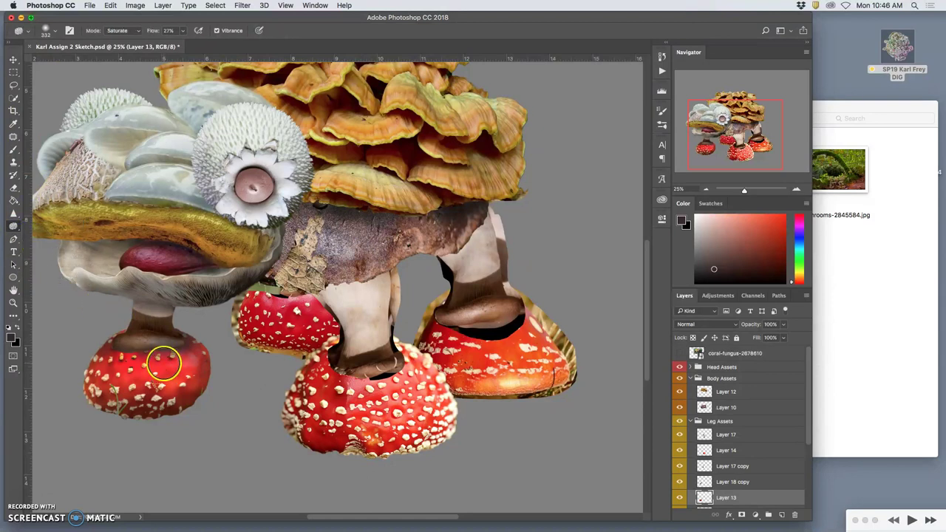
{"action": "left_click", "coordinate": [136, 31]}
{"action": "left_click", "coordinate": [118, 21]}
{"action": "mouse_move", "coordinate": [108, 360]}
{"action": "left_mouse_down"}
{"action": "mouse_move", "coordinate": [145, 364]}
{"action": "mouse_move", "coordinate": [110, 369]}
{"action": "mouse_move", "coordinate": [134, 372]}
{"action": "mouse_move", "coordinate": [178, 365]}
{"action": "mouse_move", "coordinate": [151, 380]}
{"action": "mouse_move", "coordinate": [198, 359]}
{"action": "mouse_move", "coordinate": [99, 353]}
{"action": "mouse_move", "coordinate": [196, 348]}
{"action": "mouse_move", "coordinate": [201, 371]}
{"action": "mouse_move", "coordinate": [185, 370]}
{"action": "mouse_move", "coordinate": [193, 377]}
{"action": "mouse_move", "coordinate": [142, 353]}
{"action": "mouse_move", "coordinate": [101, 351]}
{"action": "mouse_move", "coordinate": [123, 342]}
{"action": "mouse_move", "coordinate": [130, 388]}
{"action": "mouse_move", "coordinate": [170, 360]}
{"action": "mouse_move", "coordinate": [205, 394]}
{"action": "mouse_move", "coordinate": [198, 371]}
{"action": "mouse_move", "coordinate": [117, 391]}
{"action": "mouse_move", "coordinate": [104, 388]}
{"action": "mouse_move", "coordinate": [96, 370]}
{"action": "mouse_move", "coordinate": [110, 405]}
{"action": "mouse_move", "coordinate": [84, 371]}
{"action": "mouse_move", "coordinate": [101, 360]}
{"action": "mouse_move", "coordinate": [122, 389]}
{"action": "mouse_move", "coordinate": [105, 398]}
{"action": "mouse_move", "coordinate": [143, 343]}
{"action": "mouse_move", "coordinate": [118, 344]}
{"action": "mouse_move", "coordinate": [122, 332]}
{"action": "mouse_move", "coordinate": [101, 344]}
{"action": "mouse_move", "coordinate": [145, 300]}
{"action": "left_mouse_up"}
{"action": "key", "text": "super+minus"}
{"action": "key", "text": "super+minus"}
{"action": "key", "text": "super+minus"}
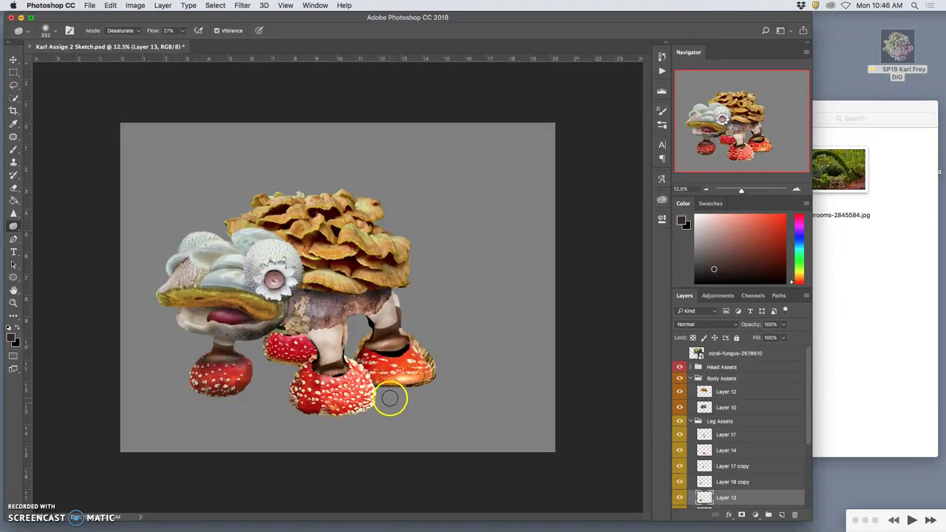
Step: Select the middle stalk, Layer 17, lasso the black remnants and excess strip around its outline, delete them, and deselect
{"action": "key", "text": "super+equal"}
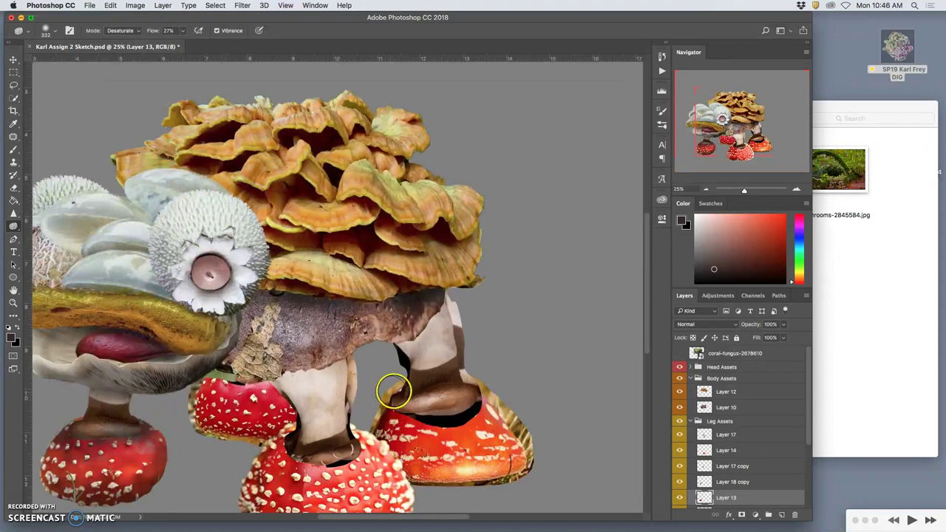
{"action": "scroll", "coordinate": [405, 379], "scroll_direction": "down", "scroll_amount": 4}
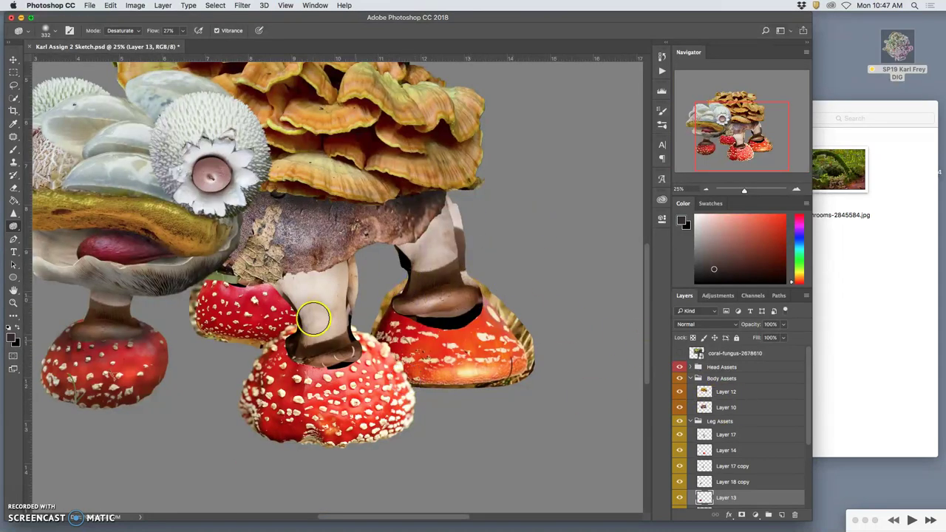
{"action": "left_click", "coordinate": [323, 296], "text": "super"}
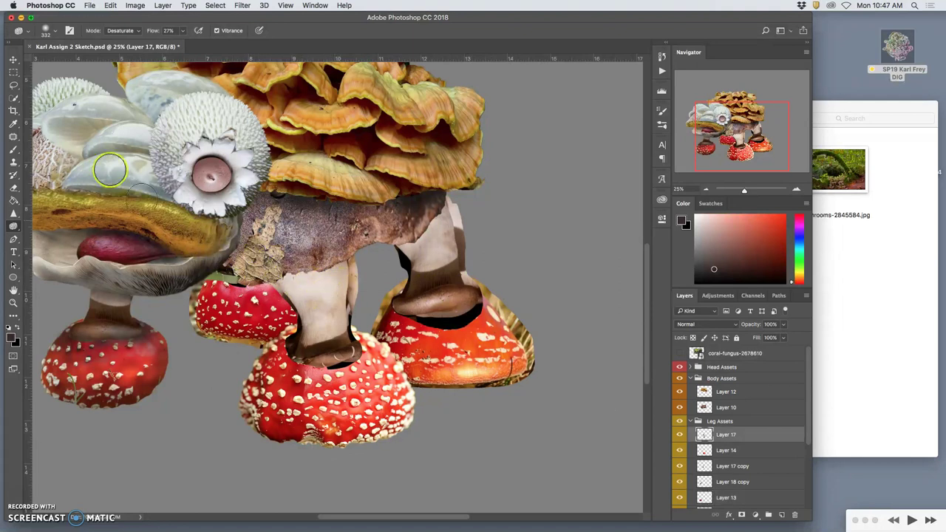
{"action": "left_click", "coordinate": [13, 85]}
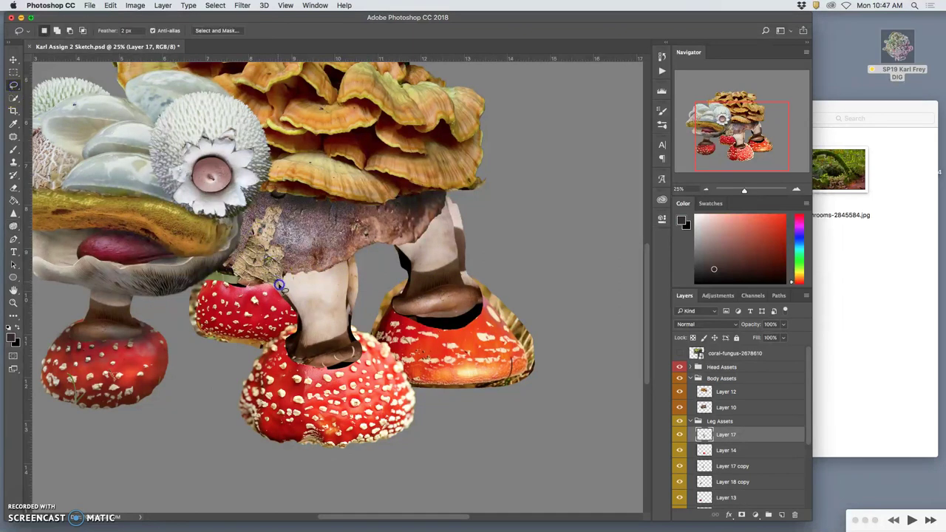
{"action": "mouse_move", "coordinate": [282, 288]}
{"action": "left_mouse_down"}
{"action": "mouse_move", "coordinate": [301, 316]}
{"action": "mouse_move", "coordinate": [299, 349]}
{"action": "left_mouse_up"}
{"action": "mouse_move", "coordinate": [303, 366]}
{"action": "left_mouse_down"}
{"action": "mouse_move", "coordinate": [358, 345]}
{"action": "mouse_move", "coordinate": [345, 325]}
{"action": "mouse_move", "coordinate": [342, 252]}
{"action": "mouse_move", "coordinate": [348, 234]}
{"action": "mouse_move", "coordinate": [365, 233]}
{"action": "mouse_move", "coordinate": [373, 343]}
{"action": "mouse_move", "coordinate": [347, 403]}
{"action": "mouse_move", "coordinate": [246, 390]}
{"action": "mouse_move", "coordinate": [230, 305]}
{"action": "mouse_move", "coordinate": [238, 259]}
{"action": "mouse_move", "coordinate": [261, 265]}
{"action": "left_mouse_up"}
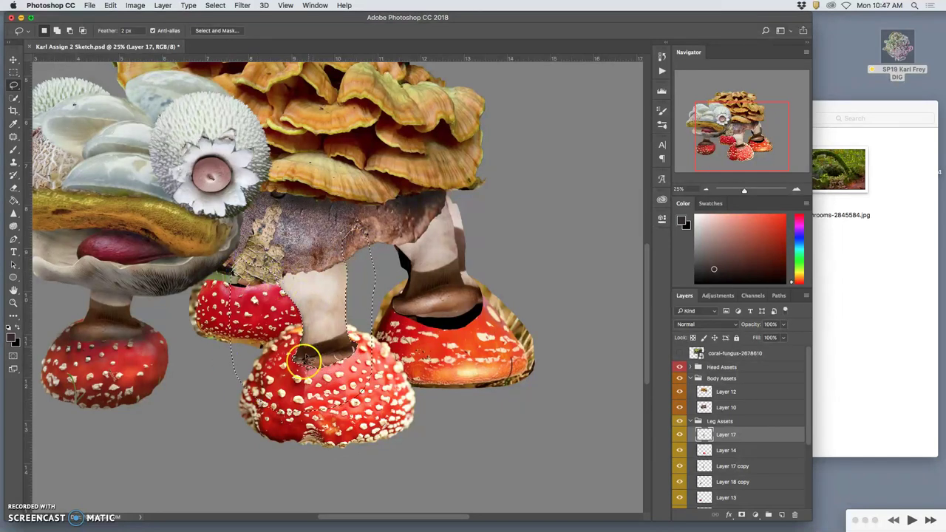
{"action": "left_click", "coordinate": [281, 429]}
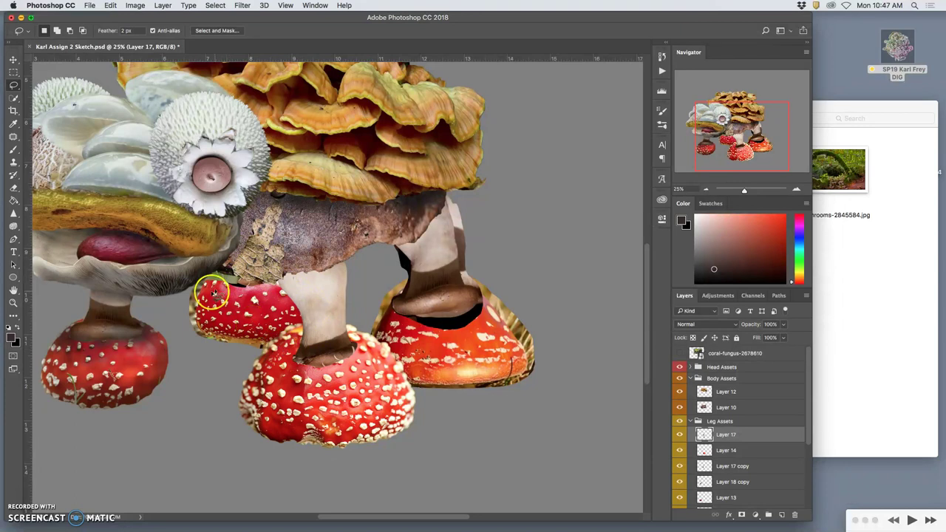
Step: Select the rightmost stalk, Layer 18, lasso the black remnants around its base and the dark strip along its outer edge, delete them, and deselect
{"action": "left_click", "coordinate": [436, 251], "text": "super"}
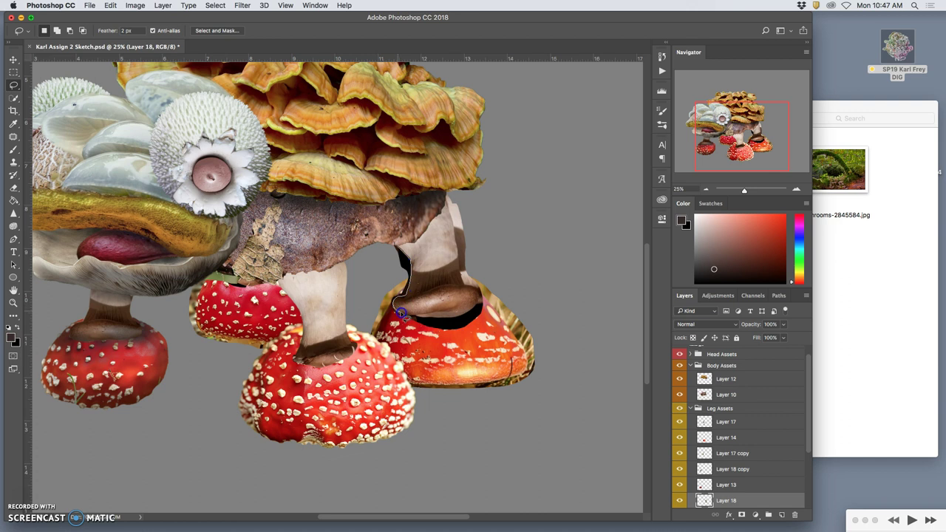
{"action": "left_click_drag", "start_coordinate": [411, 316], "coordinate": [436, 310]}
{"action": "left_click_drag", "start_coordinate": [459, 309], "coordinate": [458, 308]}
{"action": "key", "text": "super+d"}
{"action": "left_click_drag", "start_coordinate": [395, 245], "coordinate": [396, 246]}
{"action": "left_click_drag", "start_coordinate": [436, 321], "coordinate": [470, 312]}
{"action": "mouse_move", "coordinate": [458, 257]}
{"action": "left_mouse_down"}
{"action": "mouse_move", "coordinate": [436, 190]}
{"action": "mouse_move", "coordinate": [458, 165]}
{"action": "mouse_move", "coordinate": [511, 180]}
{"action": "mouse_move", "coordinate": [541, 284]}
{"action": "mouse_move", "coordinate": [462, 365]}
{"action": "mouse_move", "coordinate": [370, 348]}
{"action": "mouse_move", "coordinate": [361, 286]}
{"action": "mouse_move", "coordinate": [374, 249]}
{"action": "left_mouse_up"}
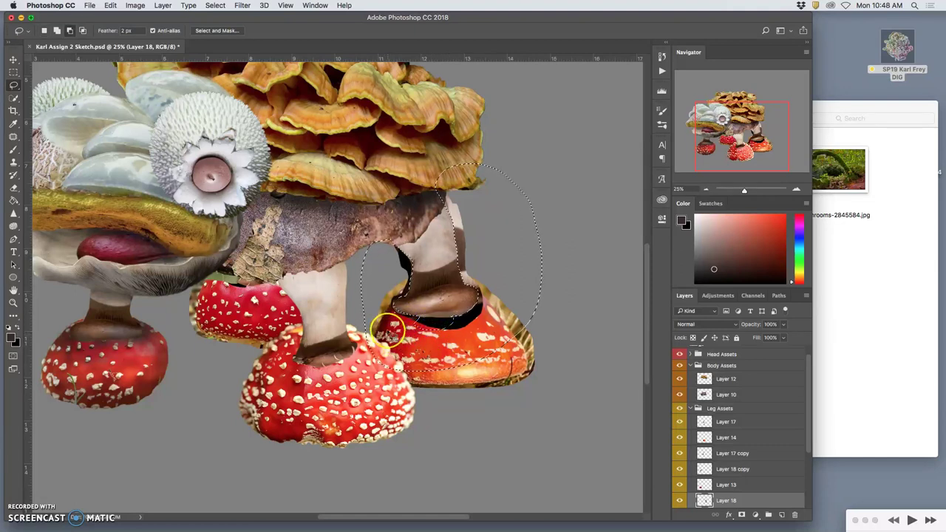
{"action": "left_click_drag", "start_coordinate": [417, 316], "coordinate": [407, 330]}
{"action": "left_click_drag", "start_coordinate": [405, 252], "coordinate": [403, 250]}
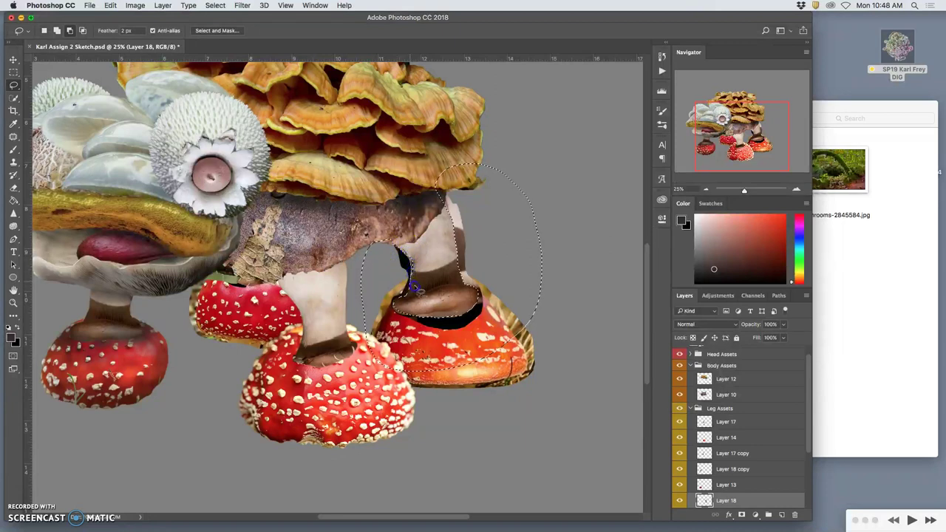
{"action": "left_click_drag", "start_coordinate": [390, 379], "coordinate": [391, 377]}
{"action": "key", "text": "Delete"}
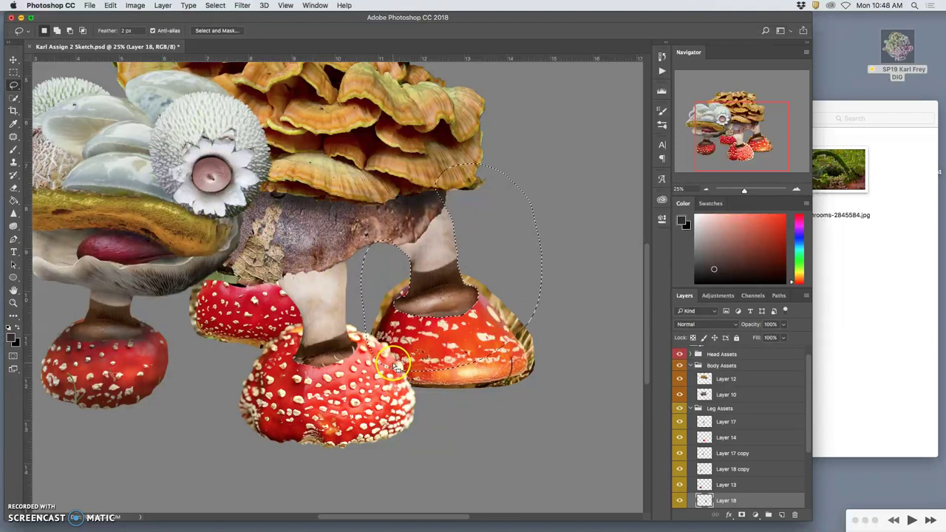
{"action": "key", "text": "super+d"}
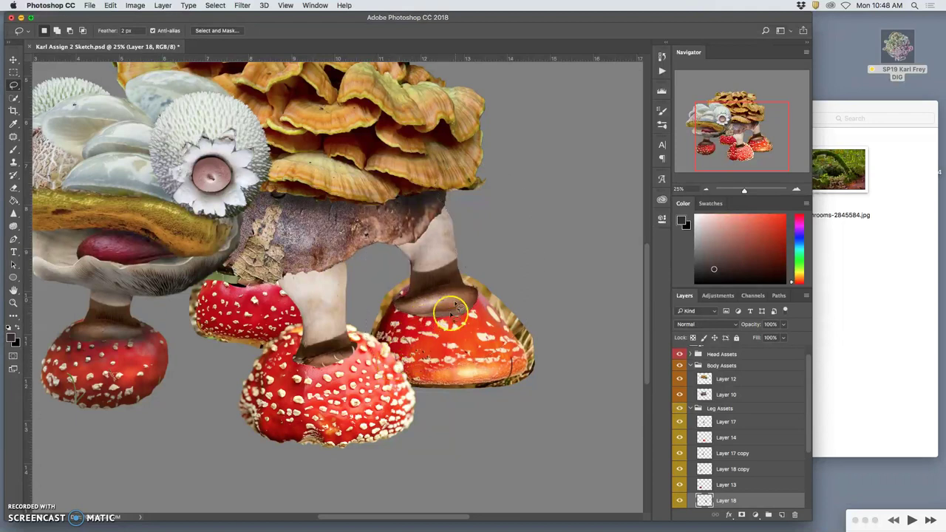